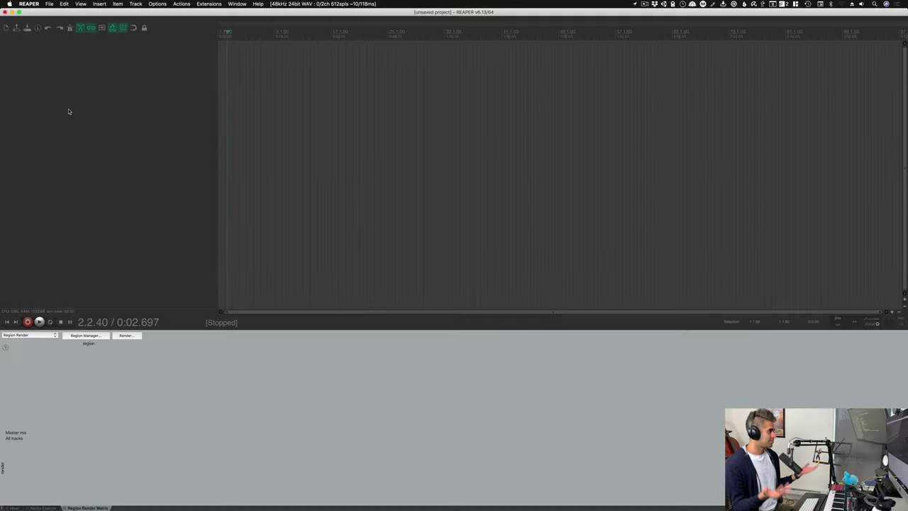
Step: Insert the VSTi Phase Plant instrument on a new track and load its Citric Acid preset
{"action": "key", "text": "super+shift+t"}
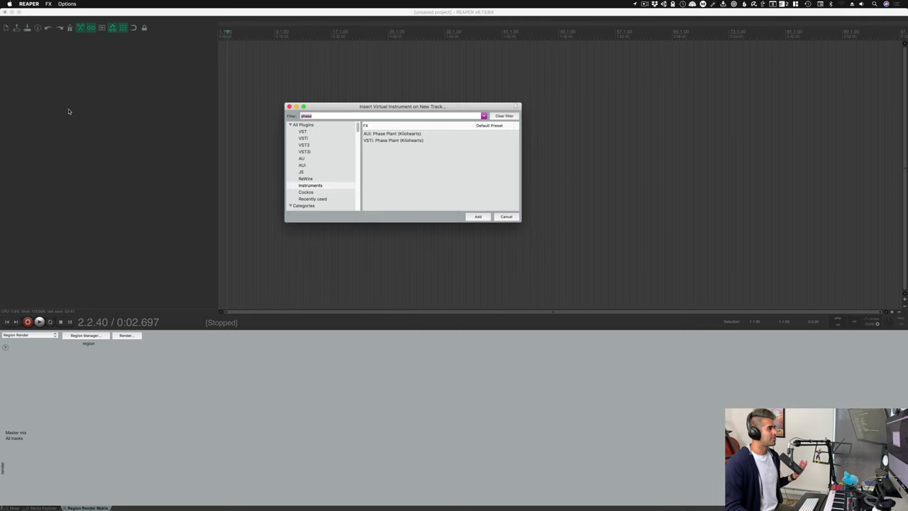
{"action": "left_click", "coordinate": [388, 140]}
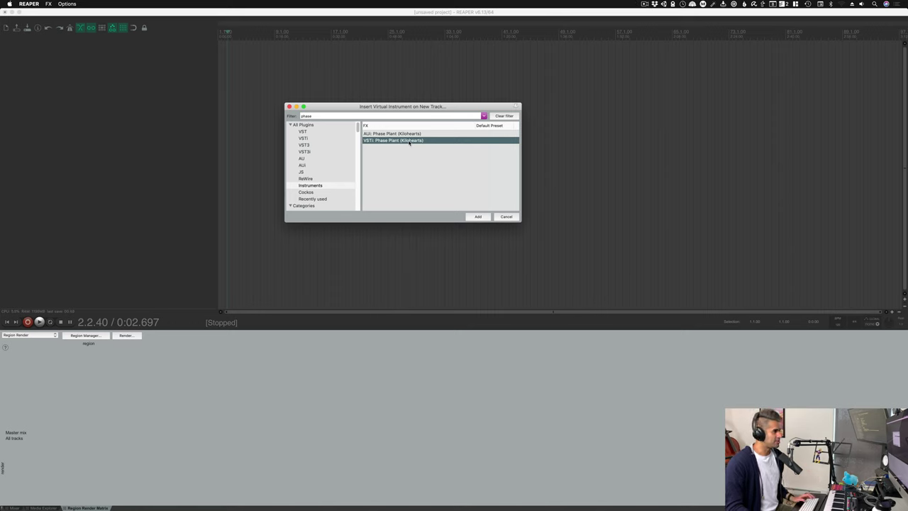
{"action": "double_click", "coordinate": [409, 140]}
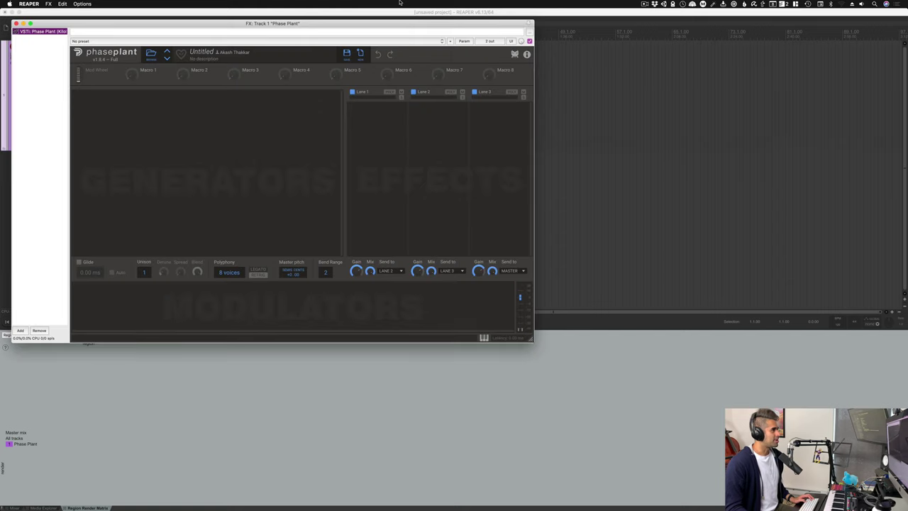
{"action": "left_click_drag", "start_coordinate": [389, 19], "coordinate": [618, 55]}
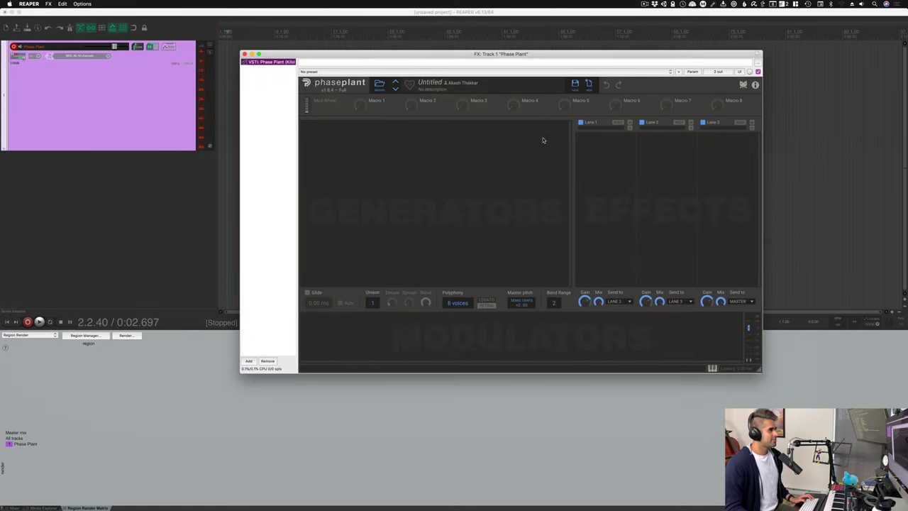
{"action": "left_click", "coordinate": [395, 88]}
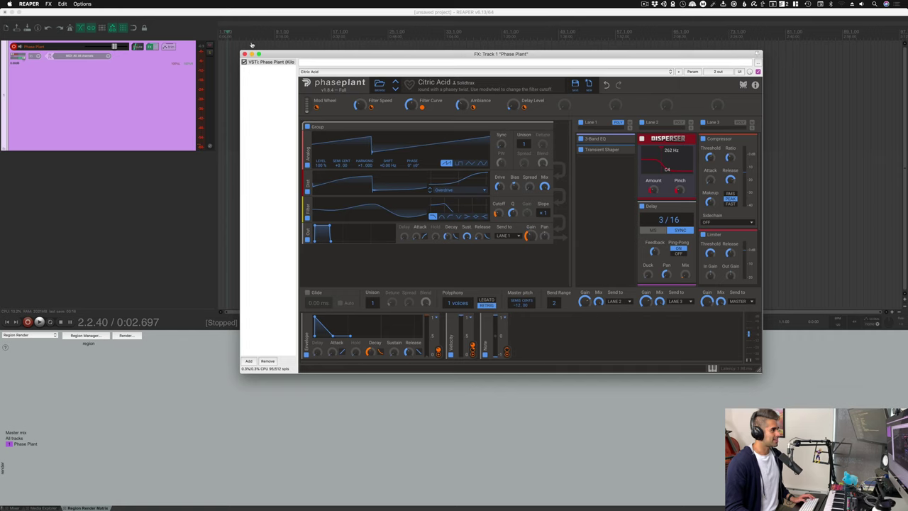
{"action": "left_click_drag", "start_coordinate": [300, 55], "coordinate": [356, 68]}
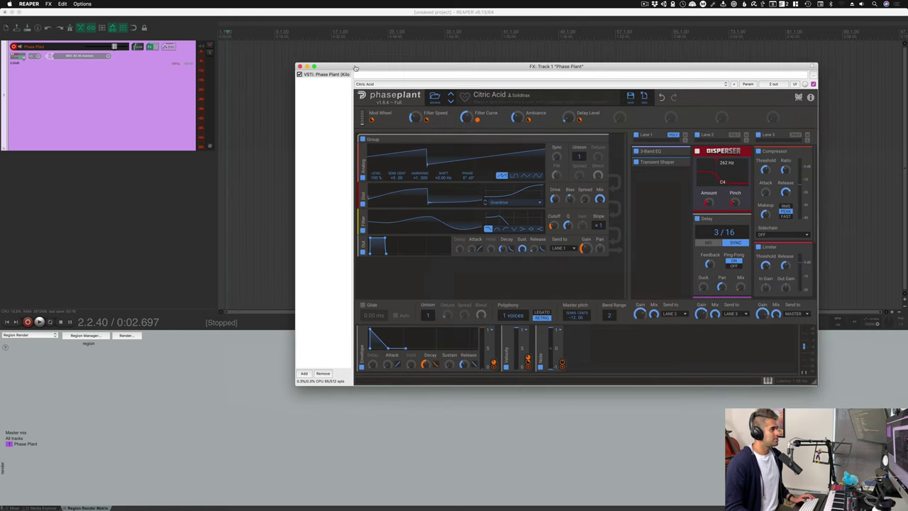
Step: Return the edit cursor to the start of the project
{"action": "left_click", "coordinate": [243, 68]}
{"action": "left_click", "coordinate": [231, 67]}
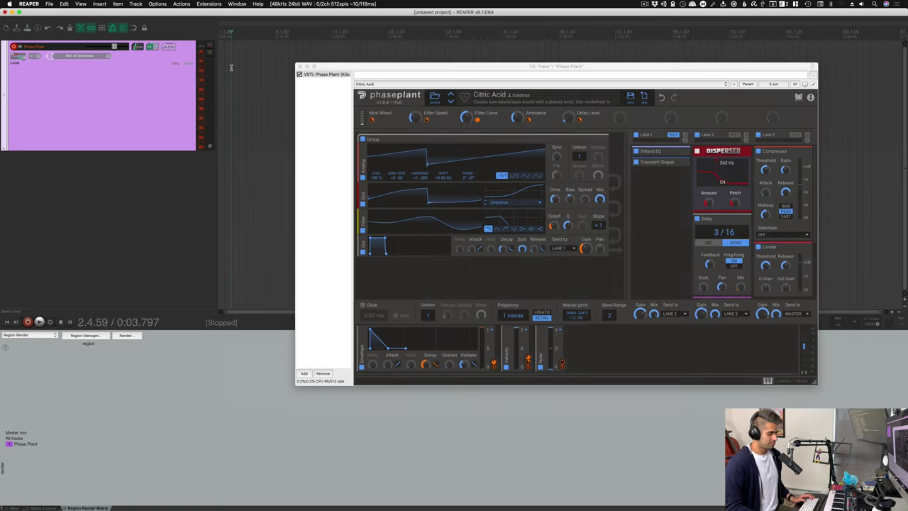
{"action": "key", "text": "Home"}
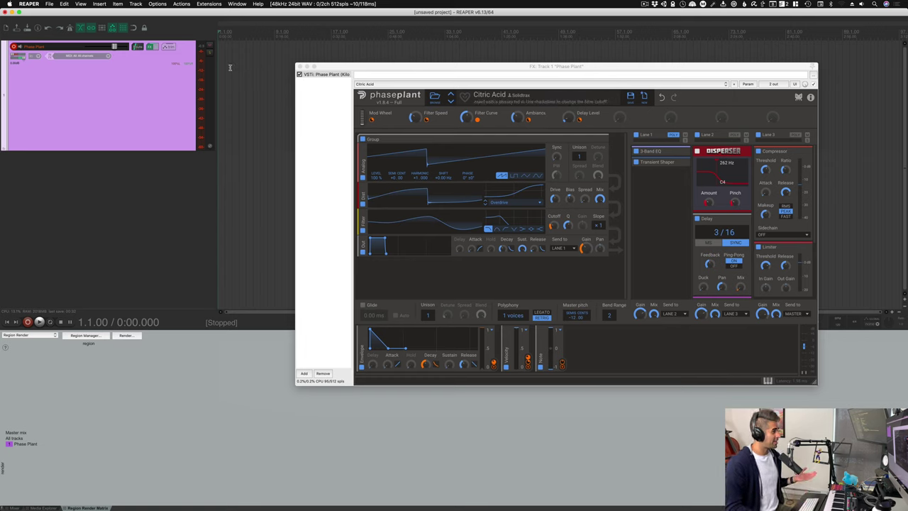
Step: Look up the shortcut of the Transport: Record action by filtering the action list for "record"
{"action": "key", "text": "shift+slash"}
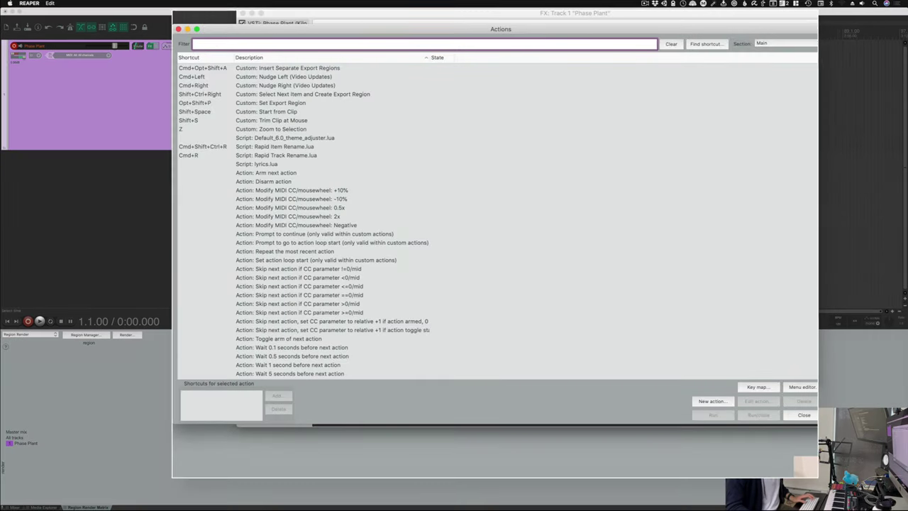
{"action": "type", "text": "re"}
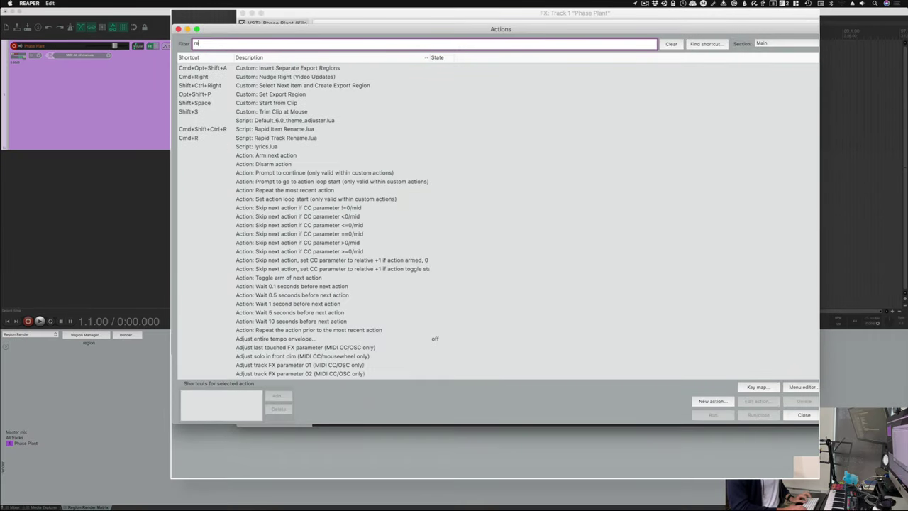
{"action": "type", "text": "cord"}
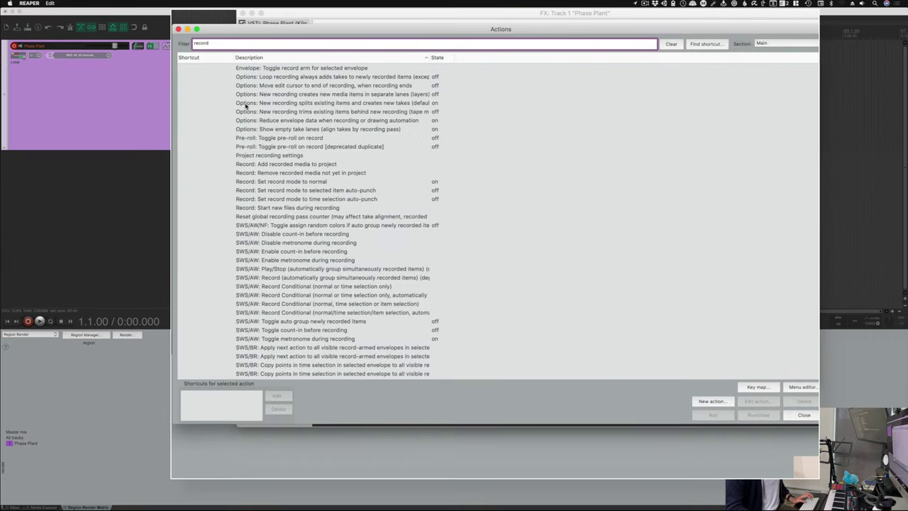
{"action": "scroll", "coordinate": [251, 119], "scroll_direction": "down", "scroll_amount": 10}
{"action": "scroll", "coordinate": [251, 119], "scroll_direction": "down", "scroll_amount": 10}
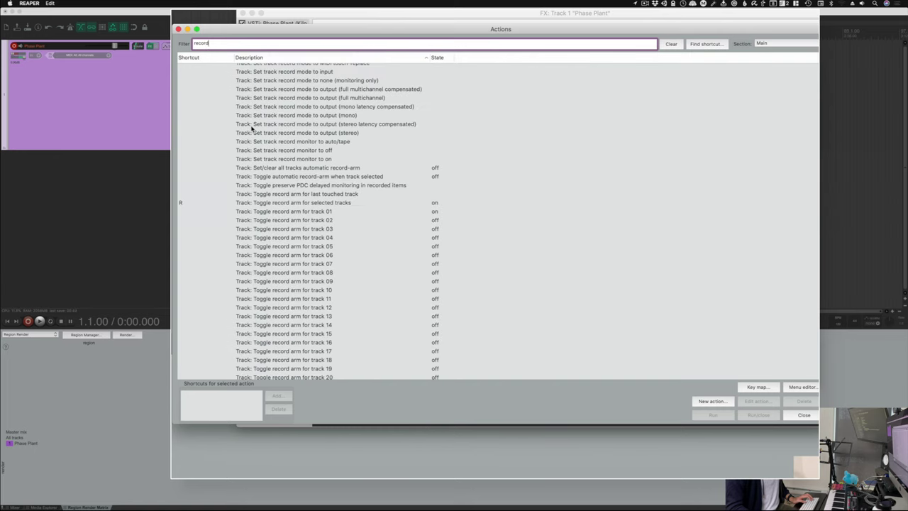
{"action": "scroll", "coordinate": [239, 159], "scroll_direction": "down", "scroll_amount": 20}
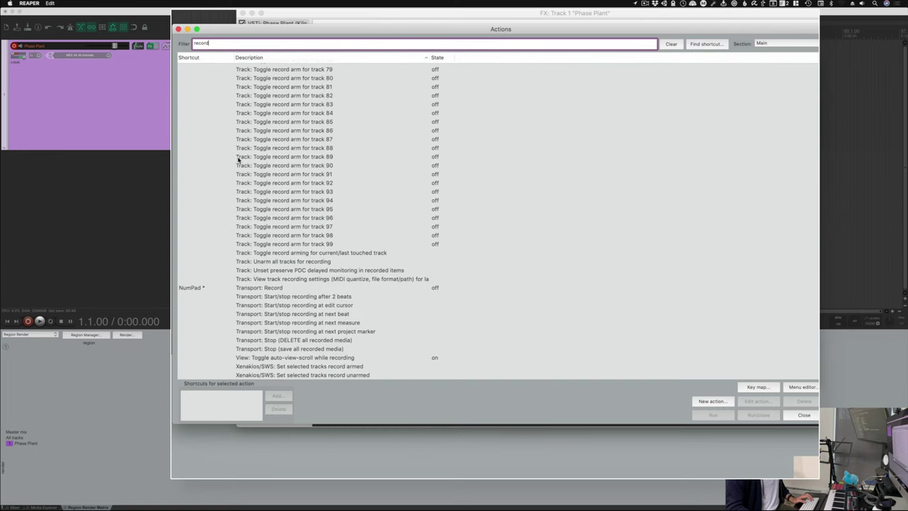
{"action": "left_click", "coordinate": [264, 288]}
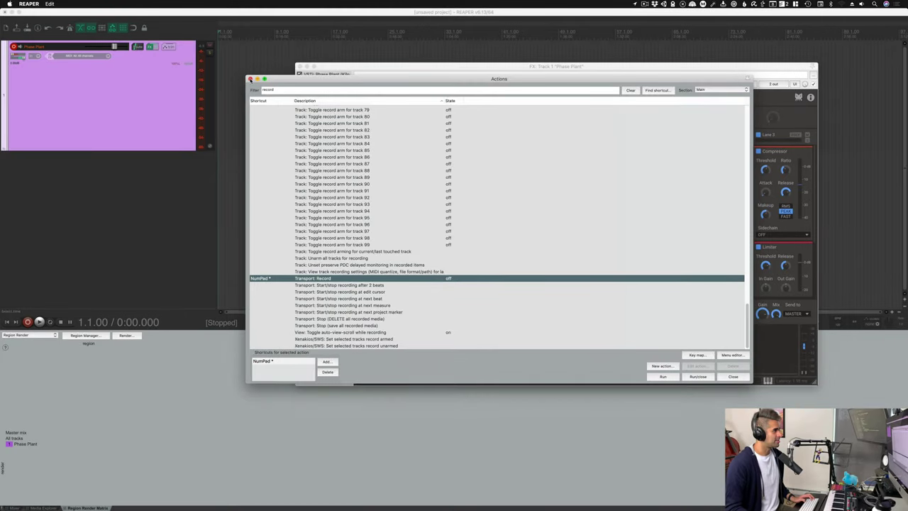
{"action": "left_click", "coordinate": [248, 78]}
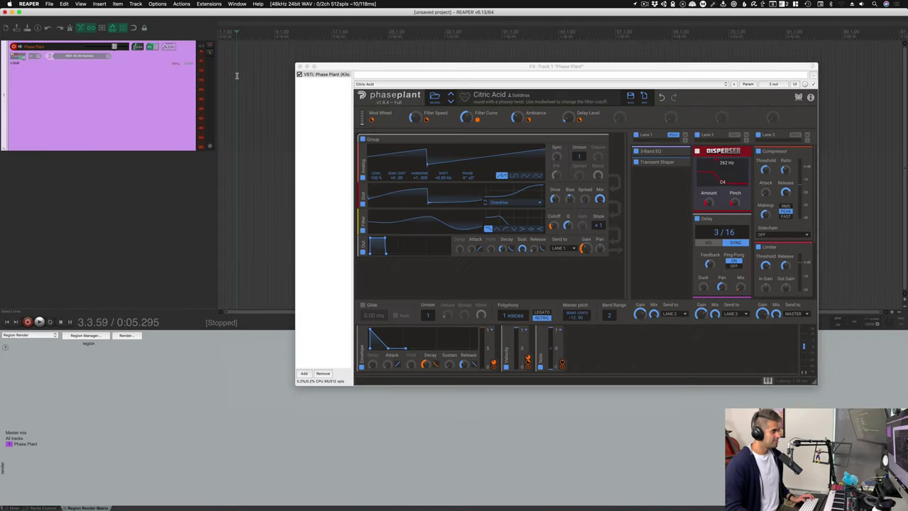
Step: Record a MIDI performance on the Phase Plant track from the project start and save all recorded files
{"action": "key", "text": "Home"}
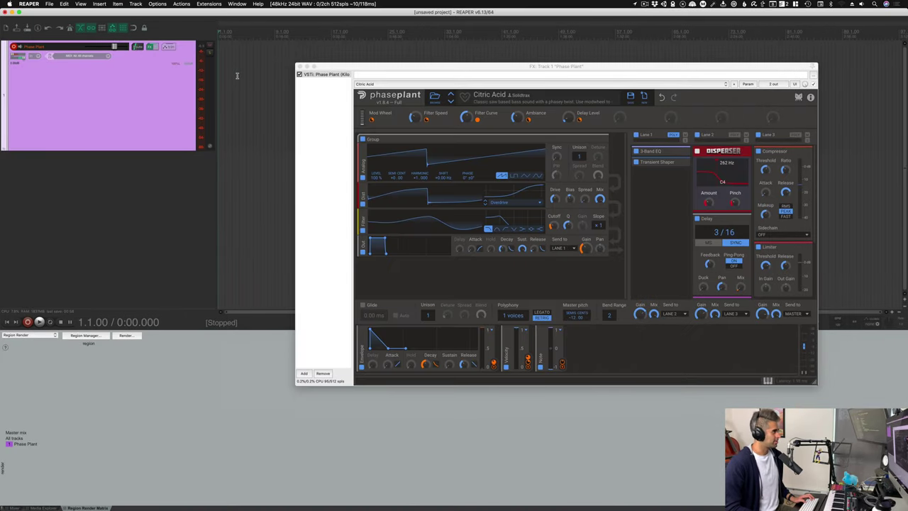
{"action": "key", "text": "super+r"}
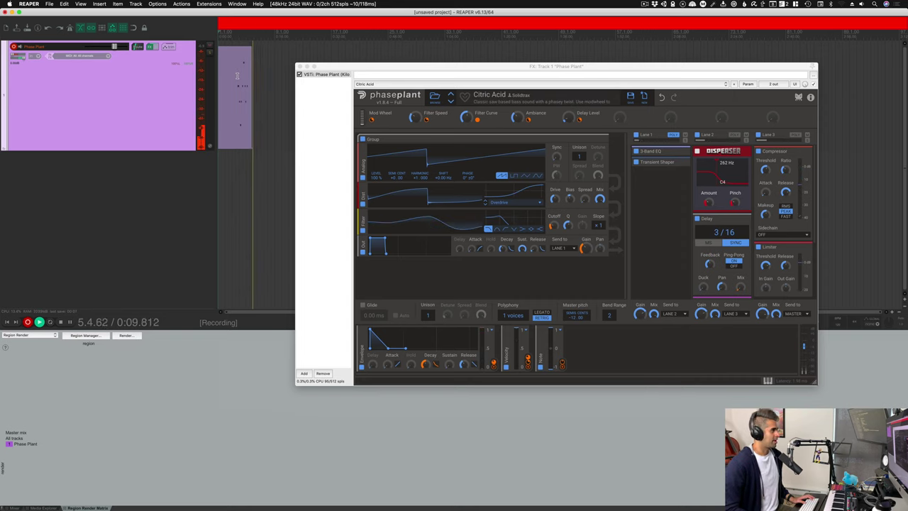
{"action": "key", "text": "space"}
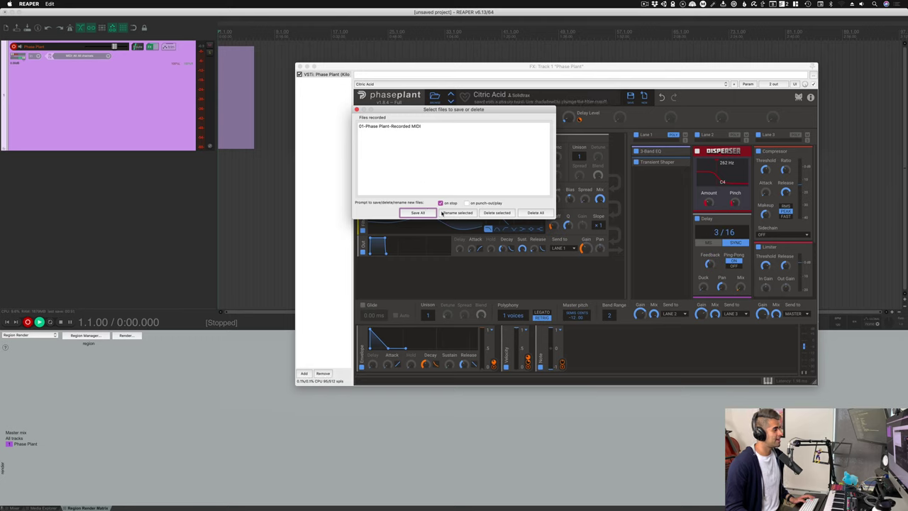
{"action": "left_click", "coordinate": [418, 213]}
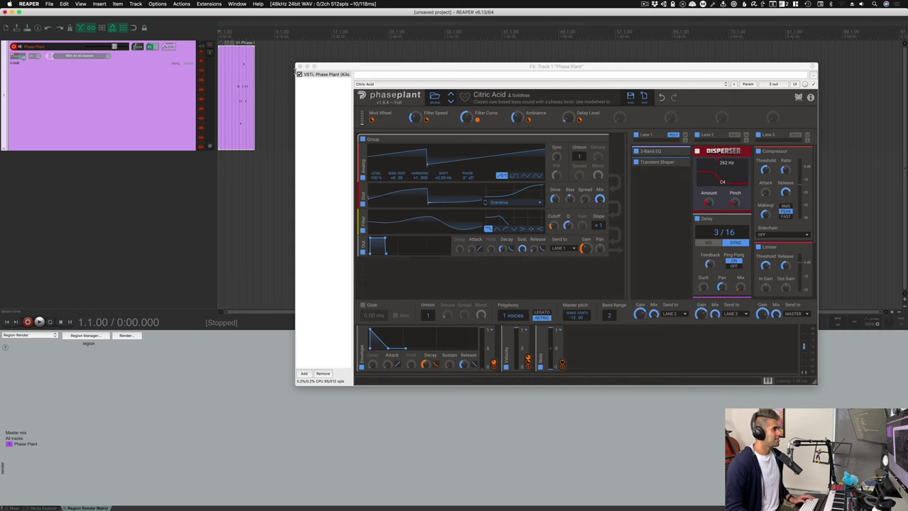
Step: Close the Phase Plant effects window and open the recorded MIDI item in the MIDI editor
{"action": "left_click_drag", "start_coordinate": [299, 66], "coordinate": [306, 62]}
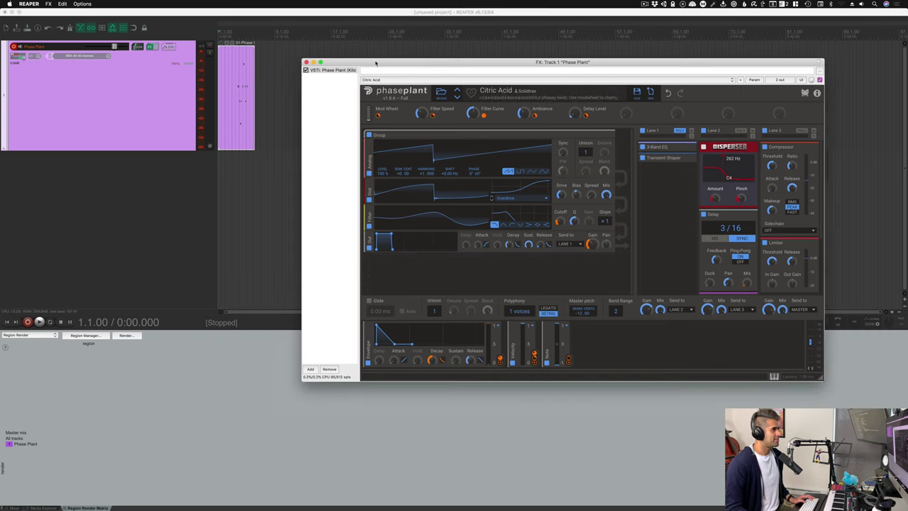
{"action": "left_click", "coordinate": [306, 62]}
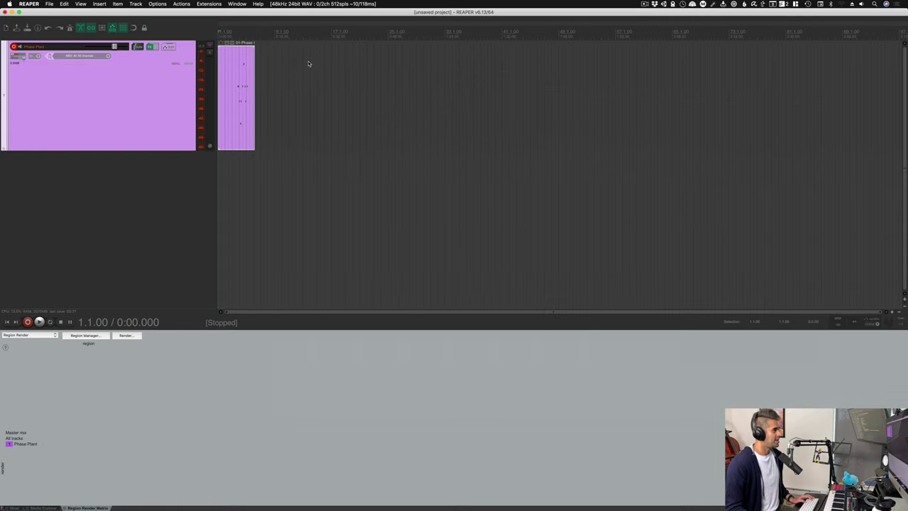
{"action": "double_click", "coordinate": [237, 68]}
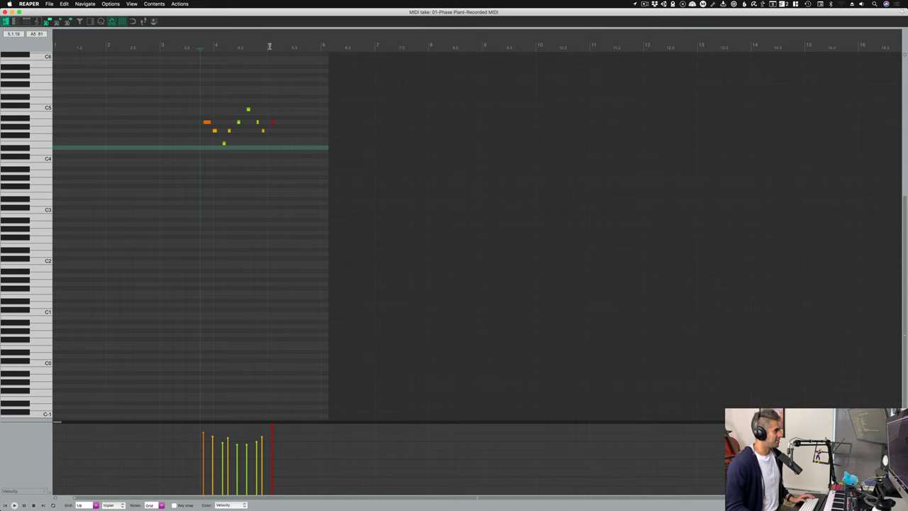
{"action": "scroll", "coordinate": [270, 46], "scroll_direction": "up", "scroll_amount": 5}
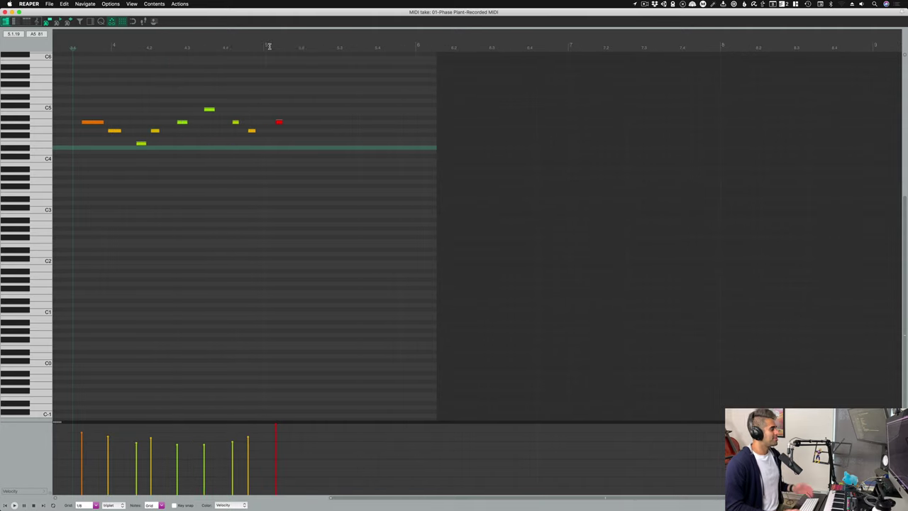
{"action": "scroll", "coordinate": [302, 121], "scroll_direction": "right", "scroll_amount": 5}
{"action": "scroll", "coordinate": [306, 137], "scroll_direction": "left", "scroll_amount": 6}
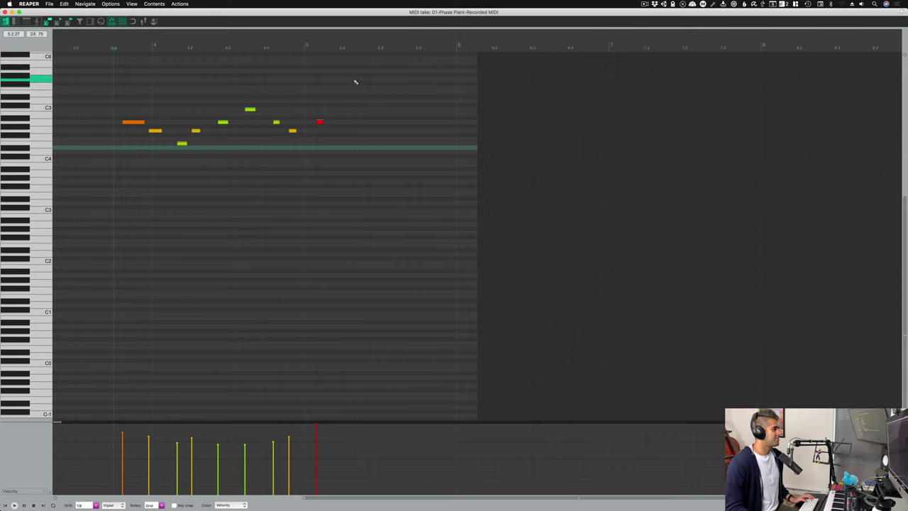
Step: Select all the recorded notes and keep Velocity as the parameter shown in the lane below the piano roll
{"action": "left_click_drag", "start_coordinate": [366, 78], "coordinate": [97, 199]}
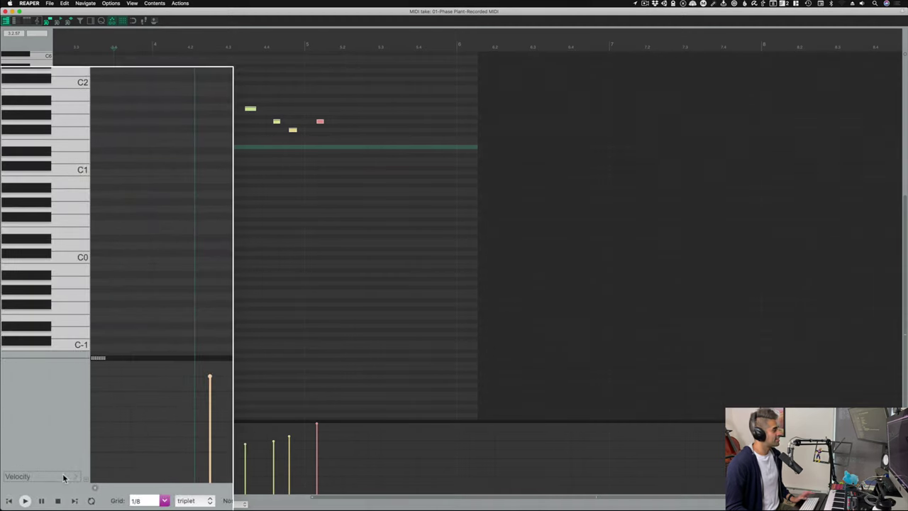
{"action": "left_click", "coordinate": [64, 479]}
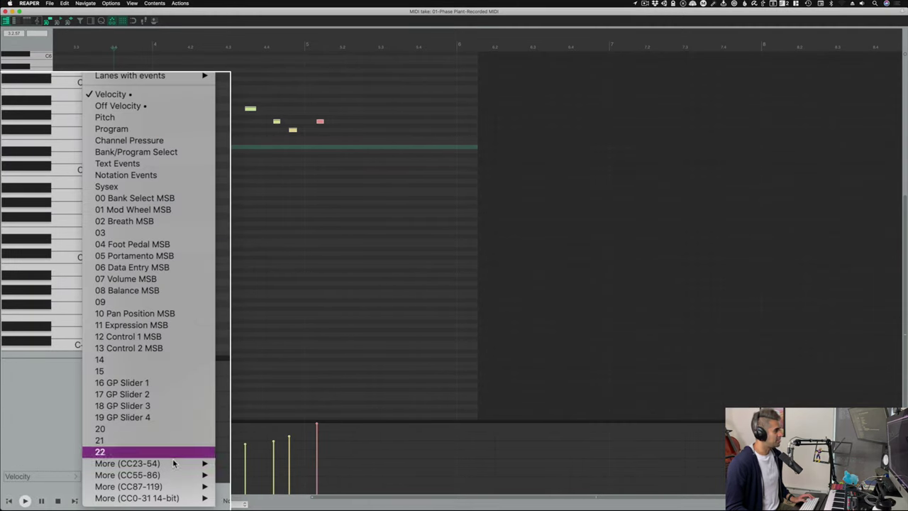
{"action": "left_click", "coordinate": [143, 96]}
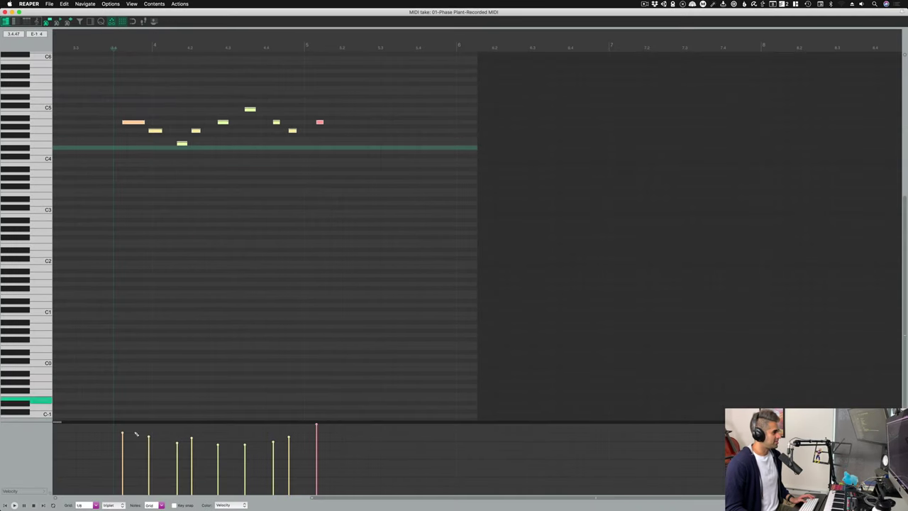
{"action": "left_click_drag", "start_coordinate": [355, 86], "coordinate": [101, 207]}
{"action": "left_click_drag", "start_coordinate": [356, 73], "coordinate": [111, 207]}
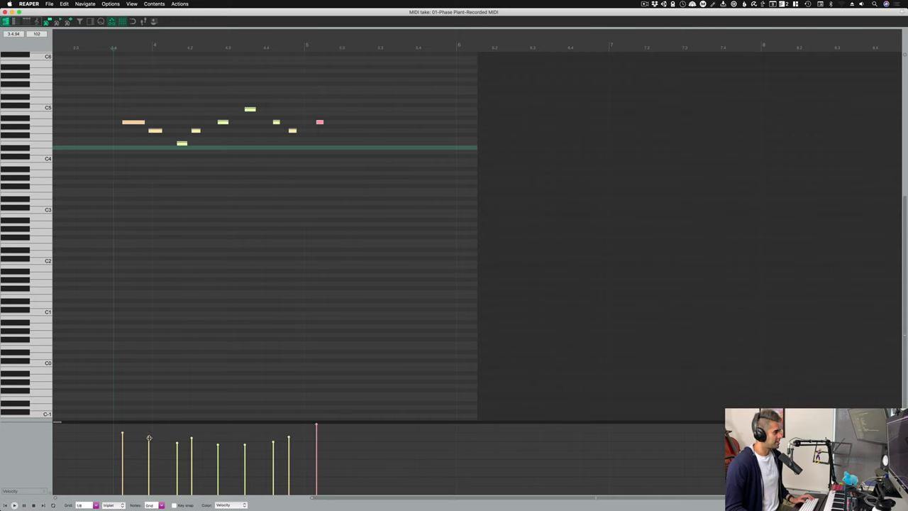
Step: Lower the velocities of all selected notes together in the velocity lane, keeping the note colouring set to Velocity
{"action": "mouse_move", "coordinate": [149, 437]}
{"action": "left_mouse_down"}
{"action": "mouse_move", "coordinate": [144, 478]}
{"action": "mouse_move", "coordinate": [145, 434]}
{"action": "mouse_move", "coordinate": [137, 473]}
{"action": "mouse_move", "coordinate": [136, 416]}
{"action": "mouse_move", "coordinate": [135, 454]}
{"action": "mouse_move", "coordinate": [139, 443]}
{"action": "left_mouse_up"}
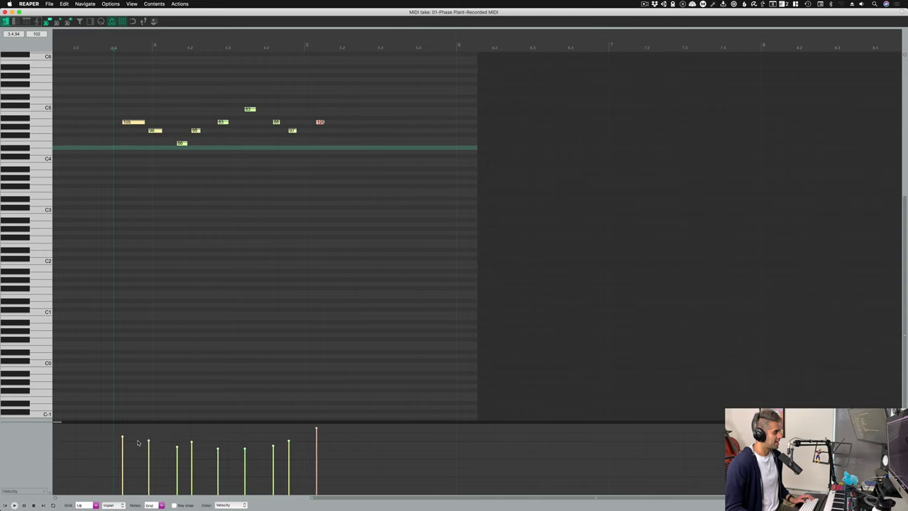
{"action": "left_click", "coordinate": [224, 505]}
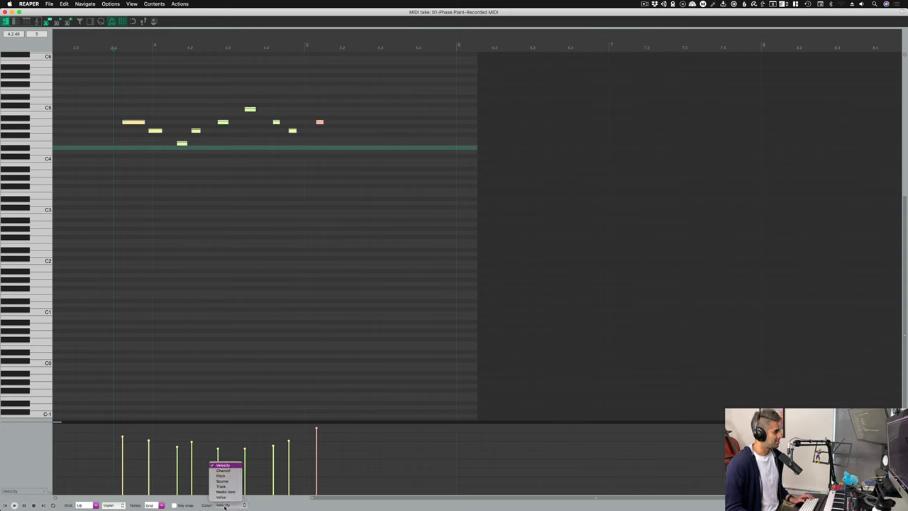
{"action": "left_click", "coordinate": [219, 465]}
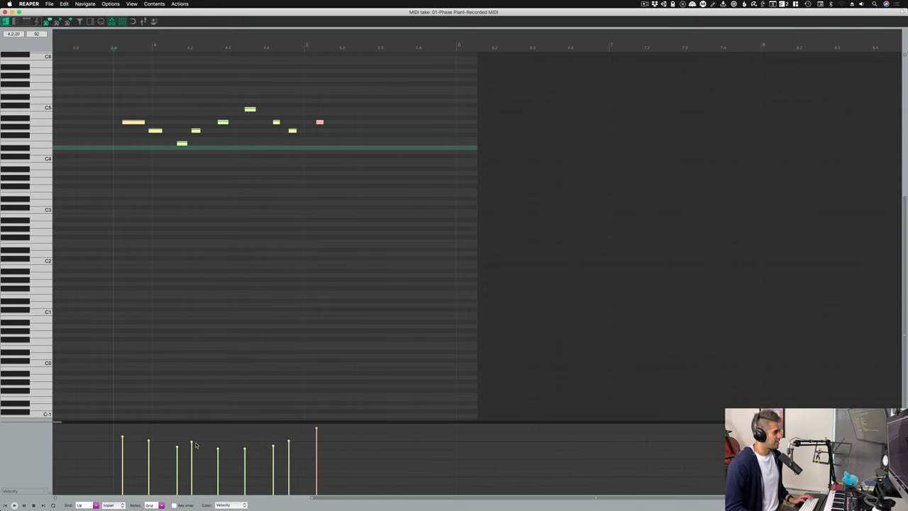
{"action": "left_click_drag", "start_coordinate": [191, 441], "coordinate": [191, 452]}
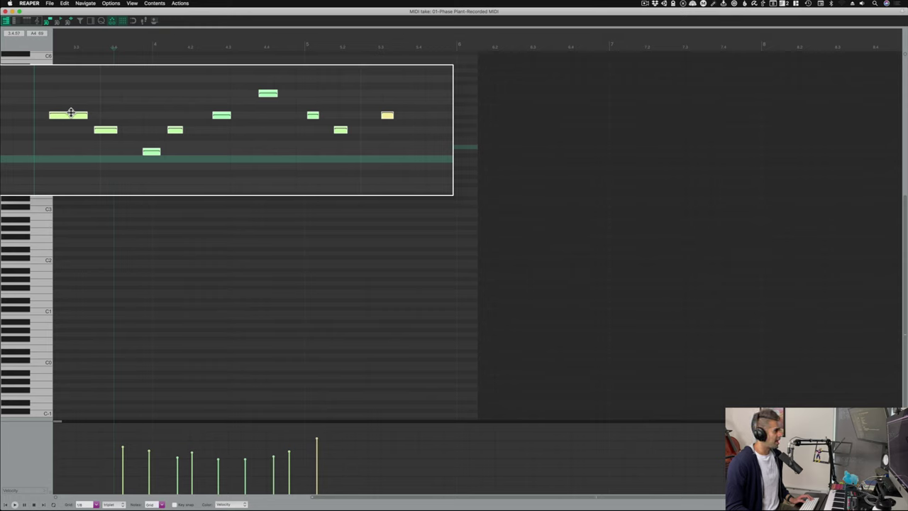
Step: Lower the selected notes' velocities further directly on the notes in the piano roll, and undo the last change
{"action": "key", "text": "ctrl+alt+v"}
{"action": "left_click_drag", "start_coordinate": [72, 117], "coordinate": [68, 143]}
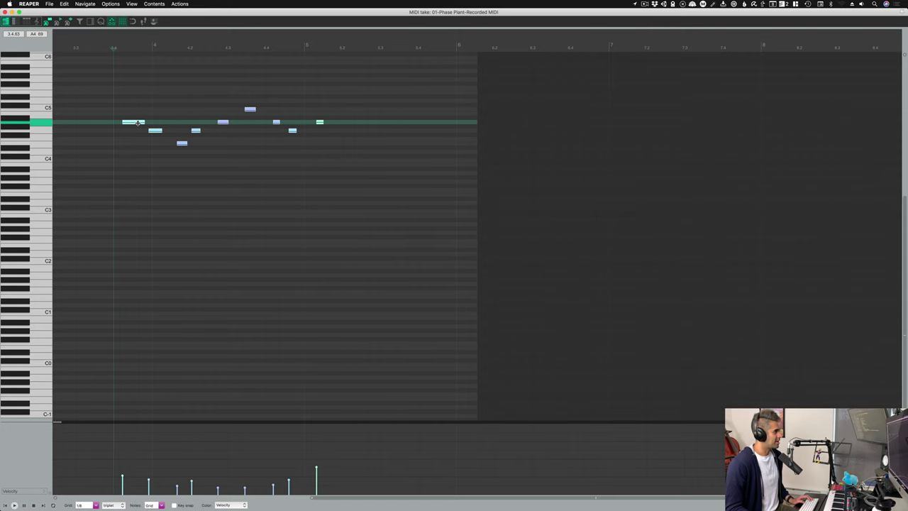
{"action": "mouse_move", "coordinate": [137, 122]}
{"action": "left_mouse_down"}
{"action": "mouse_move", "coordinate": [136, 105]}
{"action": "mouse_move", "coordinate": [133, 134]}
{"action": "left_mouse_up"}
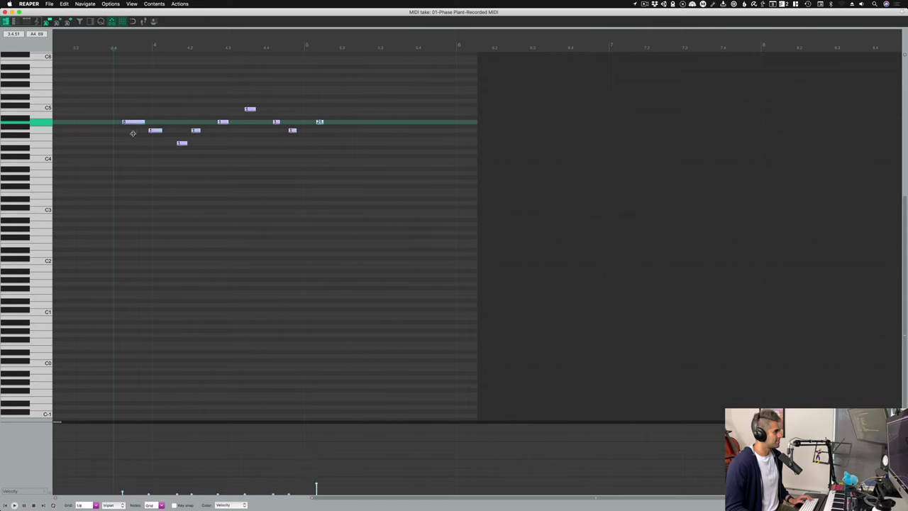
{"action": "key", "text": "super+z"}
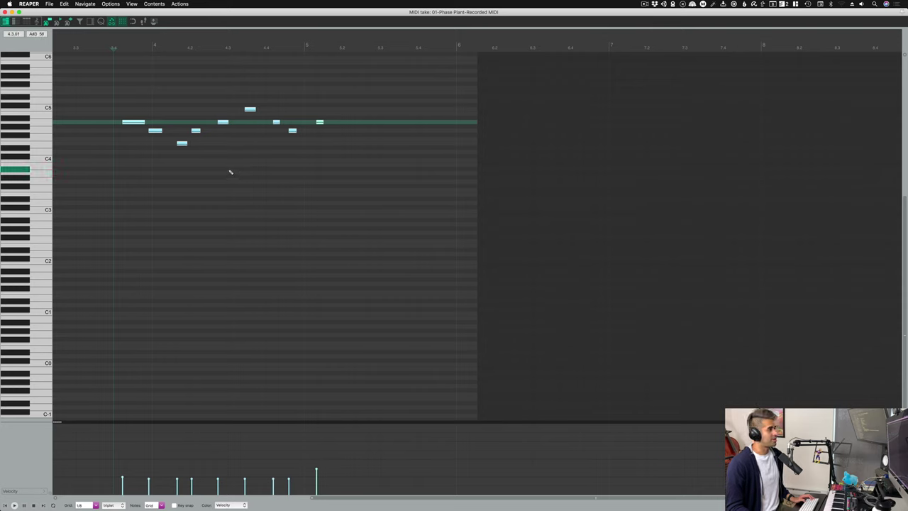
Step: Deselect the recorded notes and draw three new notes around C4, giving the second and third longer freehand lengths
{"action": "left_click", "coordinate": [138, 173]}
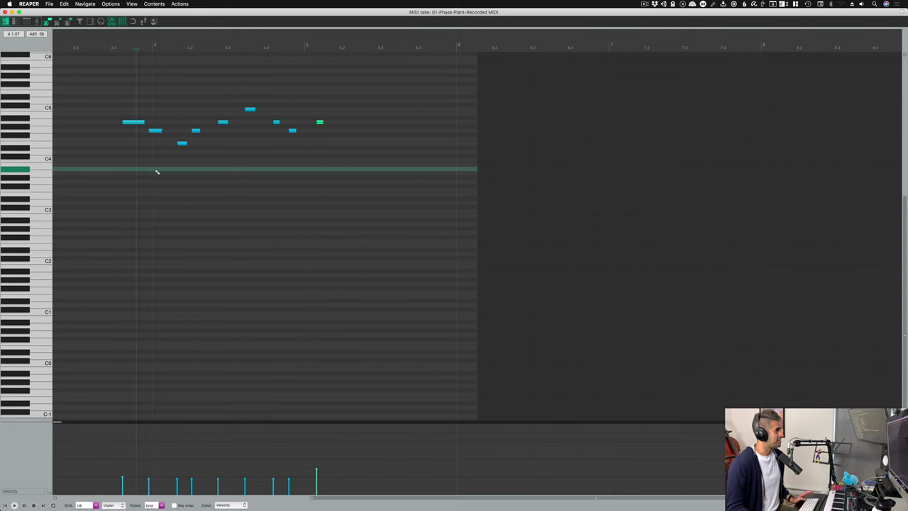
{"action": "left_click", "coordinate": [157, 171]}
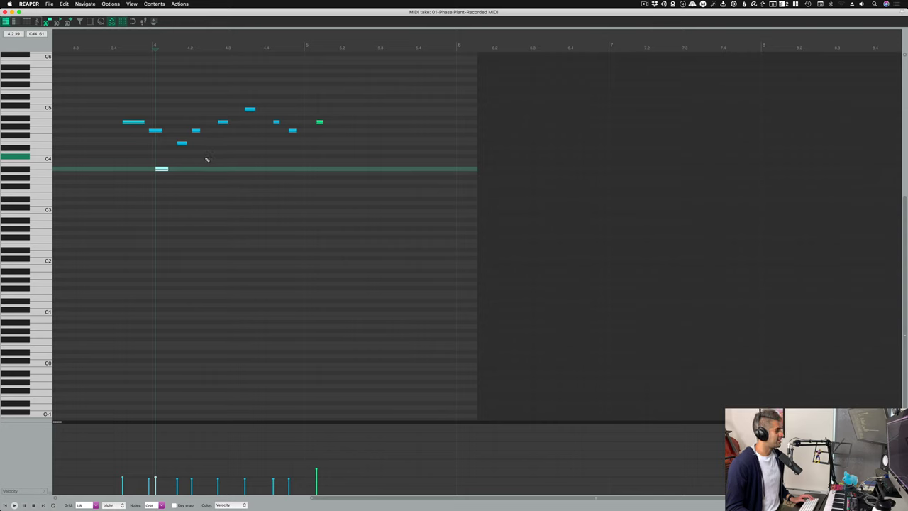
{"action": "mouse_move", "coordinate": [206, 158]}
{"action": "left_mouse_down"}
{"action": "mouse_move", "coordinate": [351, 156]}
{"action": "mouse_move", "coordinate": [243, 151]}
{"action": "left_mouse_up"}
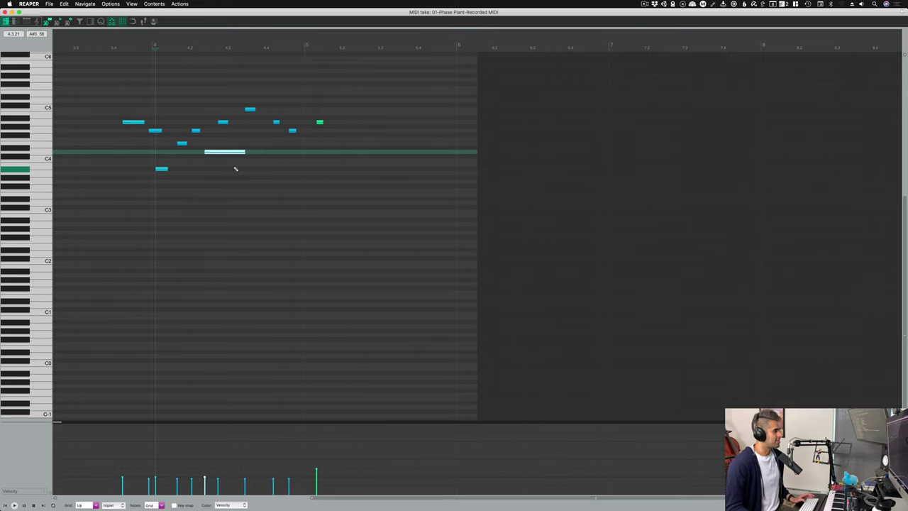
{"action": "mouse_move", "coordinate": [339, 165]}
{"action": "left_mouse_down"}
{"action": "mouse_move", "coordinate": [344, 131]}
{"action": "mouse_move", "coordinate": [355, 183]}
{"action": "mouse_move", "coordinate": [371, 181]}
{"action": "mouse_move", "coordinate": [369, 162]}
{"action": "left_mouse_up"}
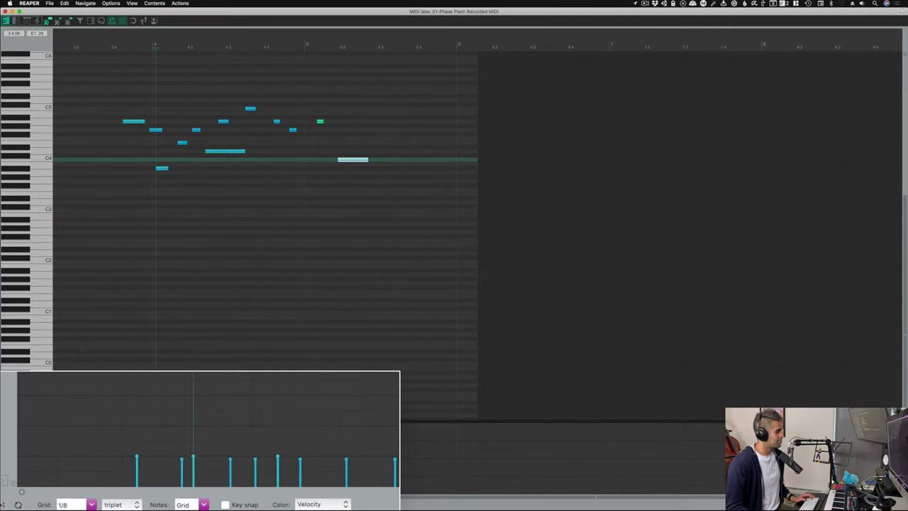
Step: Set the MIDI editor's grid to 1/4 with straight timing
{"action": "left_click", "coordinate": [90, 504]}
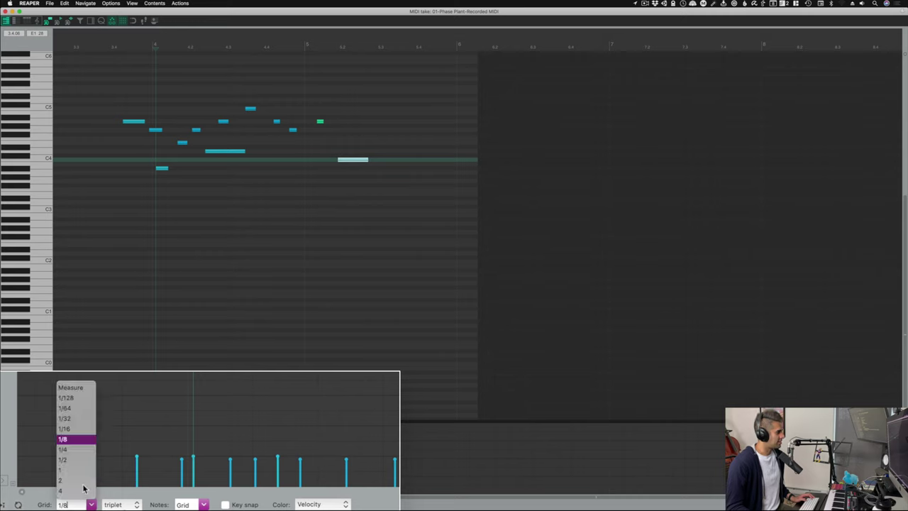
{"action": "left_click", "coordinate": [69, 450]}
{"action": "left_click", "coordinate": [126, 505]}
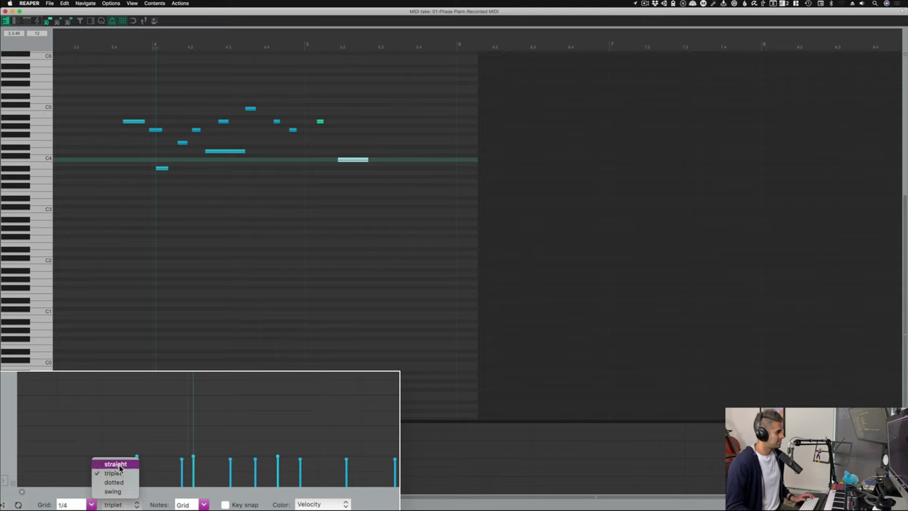
{"action": "left_click", "coordinate": [117, 465]}
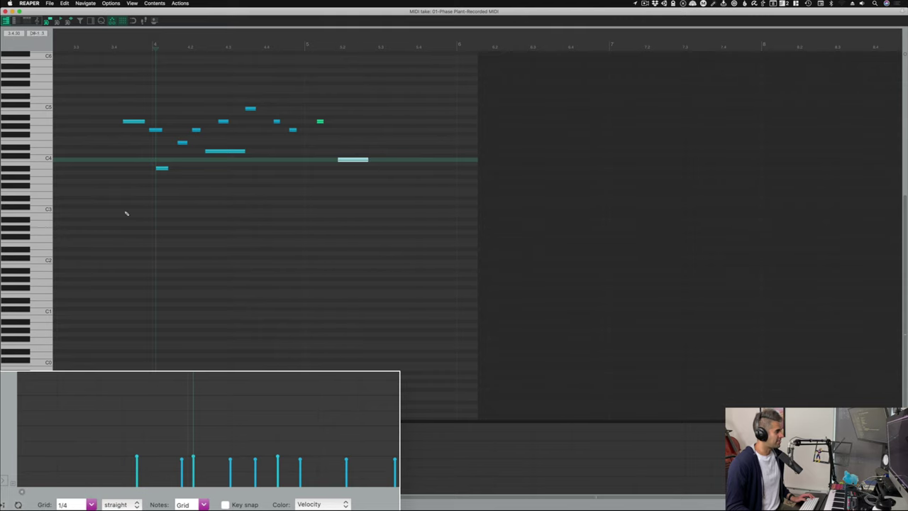
Step: Insert seven quarter notes in the piano roll: three on F#3, three lower between C2 and C3, and one just below C5
{"action": "left_click", "coordinate": [113, 185]}
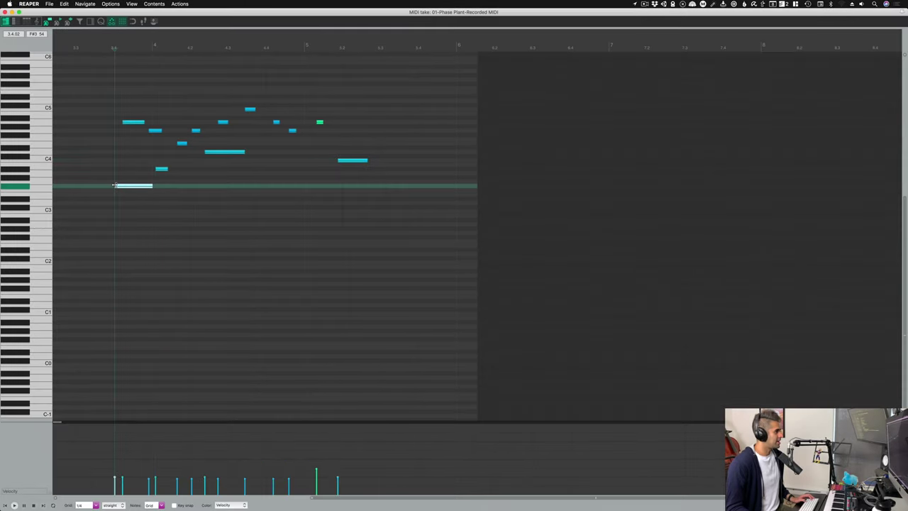
{"action": "left_click", "coordinate": [211, 186]}
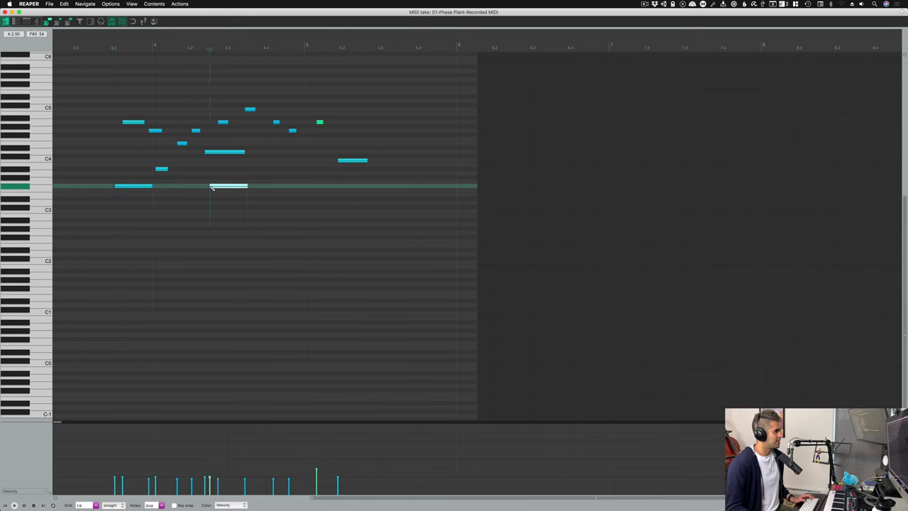
{"action": "left_click", "coordinate": [296, 186]}
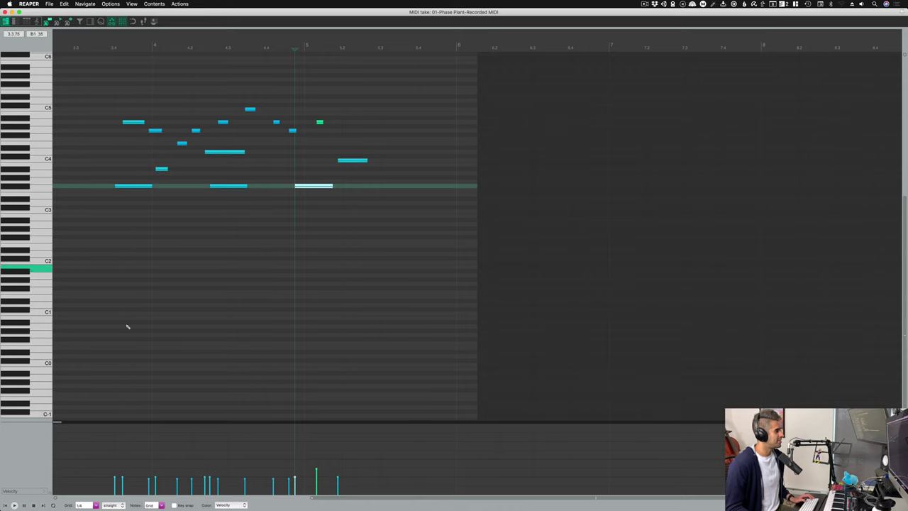
{"action": "left_click", "coordinate": [73, 246]}
{"action": "left_click", "coordinate": [254, 220]}
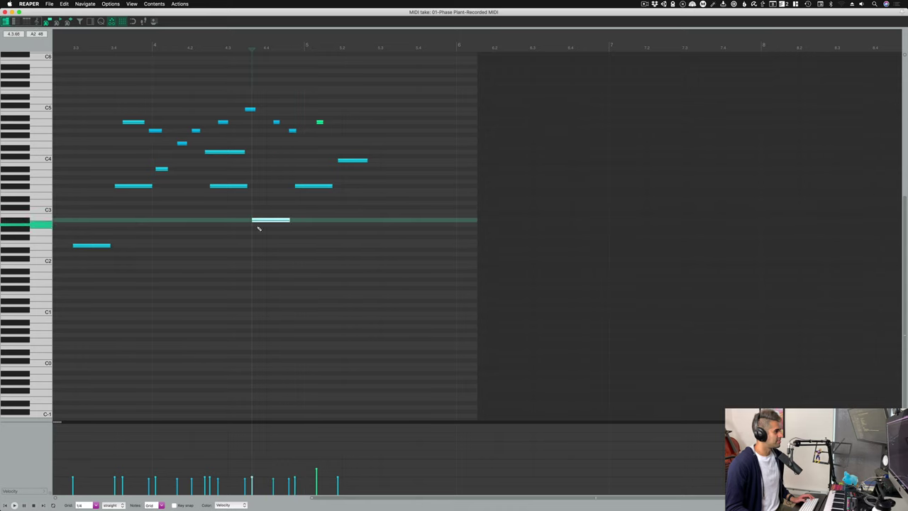
{"action": "left_click", "coordinate": [337, 253]}
{"action": "left_click", "coordinate": [437, 114]}
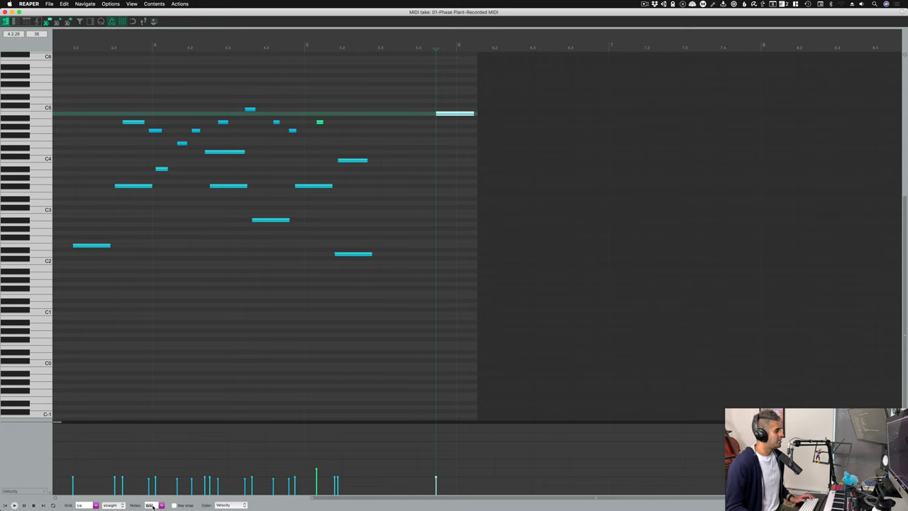
Step: Set the length for inserted notes to 1/8 straight and add four eighth notes in the low register around C2 to C3
{"action": "left_click", "coordinate": [159, 505]}
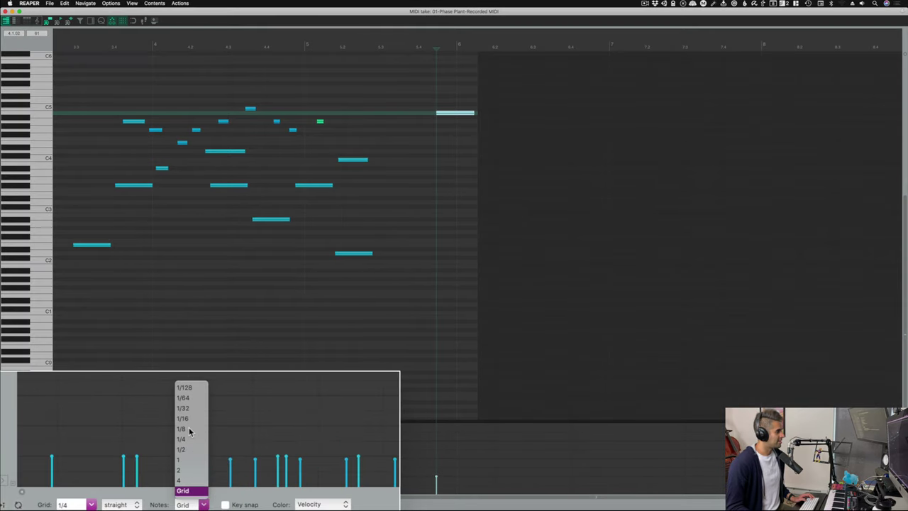
{"action": "left_click", "coordinate": [160, 505]}
{"action": "left_click", "coordinate": [189, 504]}
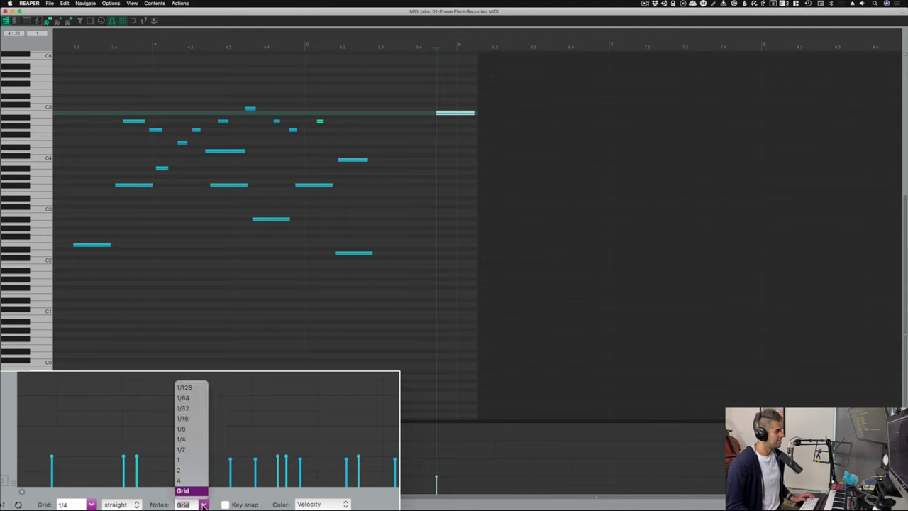
{"action": "left_click", "coordinate": [191, 428]}
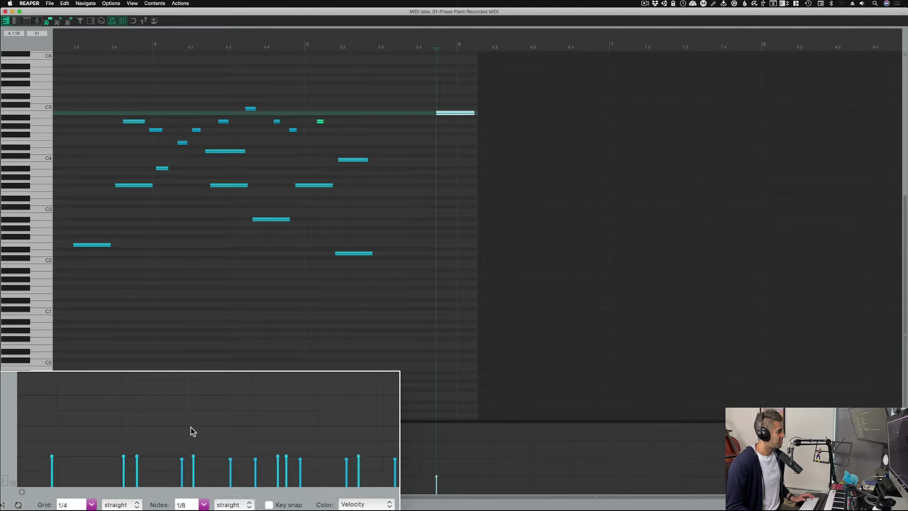
{"action": "left_click", "coordinate": [231, 250]}
{"action": "left_click", "coordinate": [328, 225]}
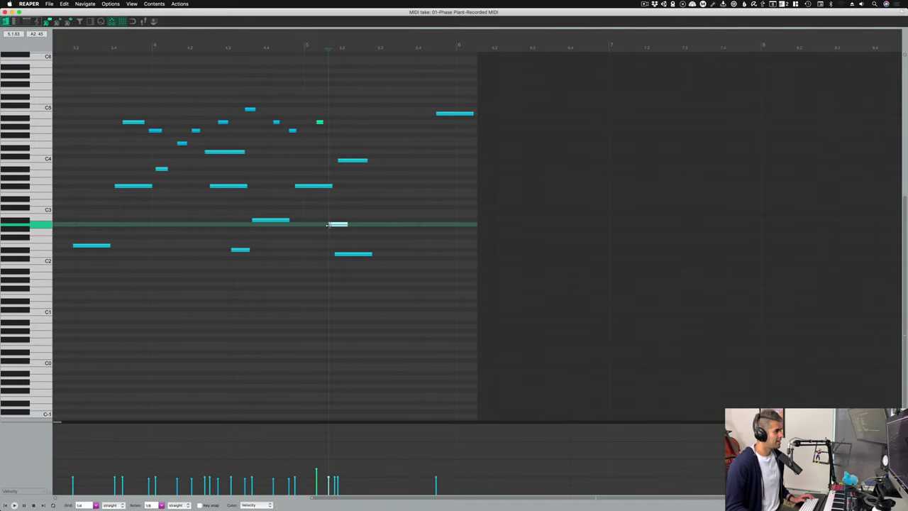
{"action": "left_click", "coordinate": [392, 206]}
{"action": "left_click", "coordinate": [388, 250]}
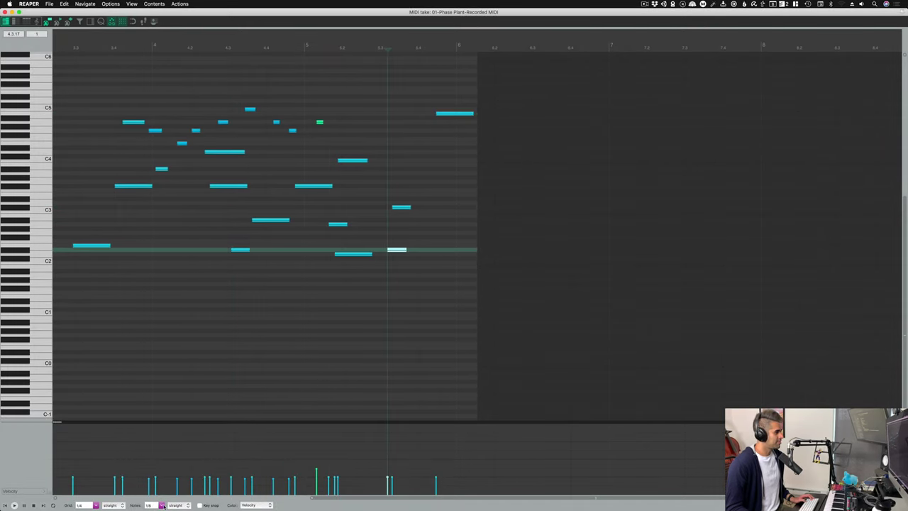
Step: Return the inserted-note length to Grid, add a note just below C2, and draw a longer note above C5
{"action": "left_click", "coordinate": [161, 505]}
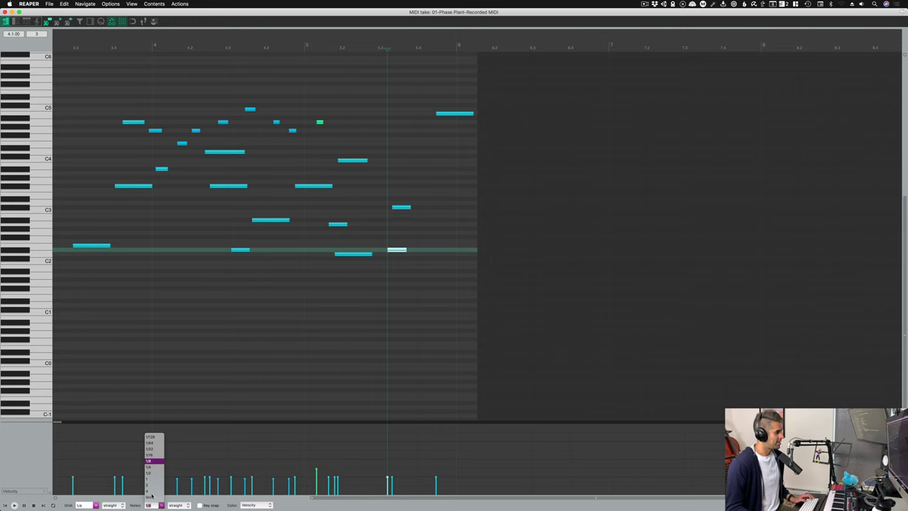
{"action": "left_click", "coordinate": [149, 497]}
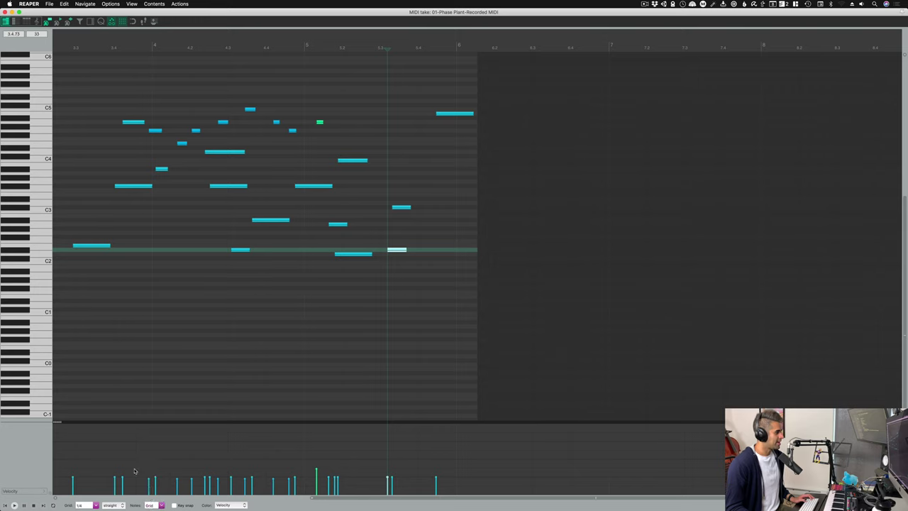
{"action": "left_click", "coordinate": [142, 267]}
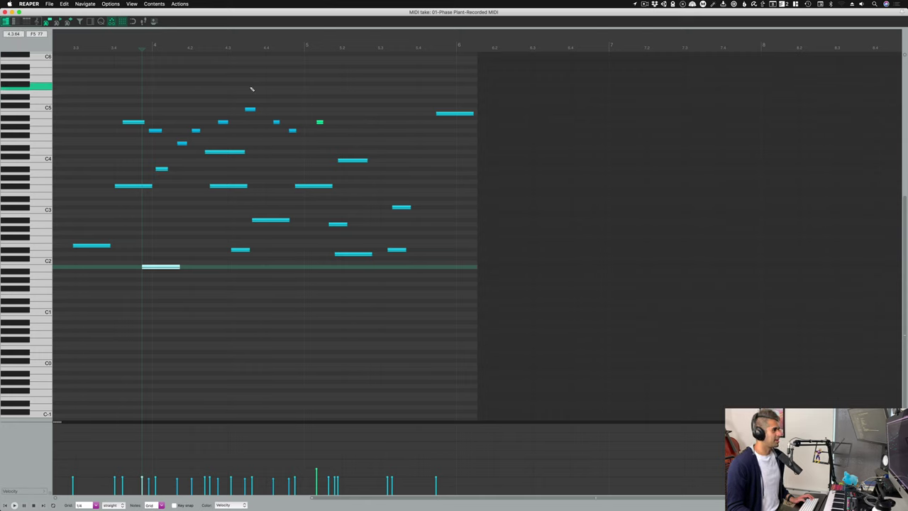
{"action": "left_click_drag", "start_coordinate": [245, 87], "coordinate": [317, 88]}
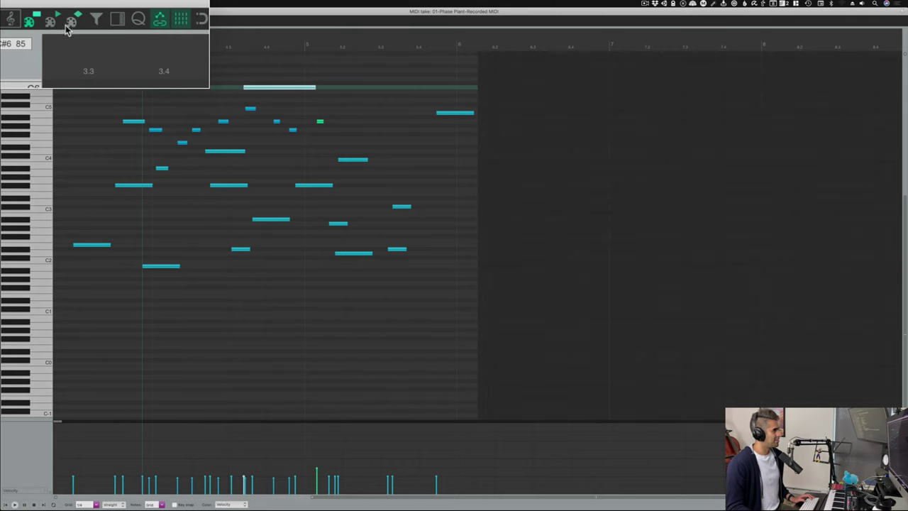
Step: Preview the notes displayed as triangles and as diamonds, and return the display to rectangles
{"action": "left_click", "coordinate": [66, 26]}
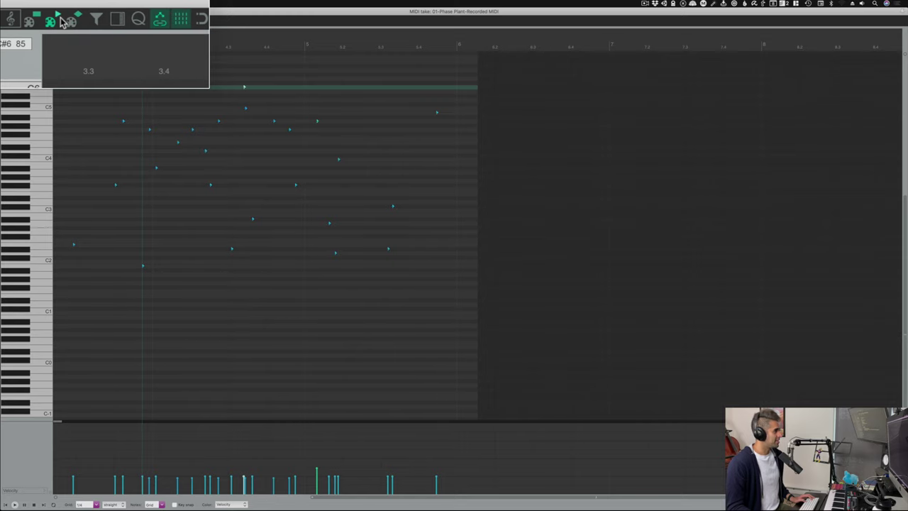
{"action": "left_click", "coordinate": [66, 22]}
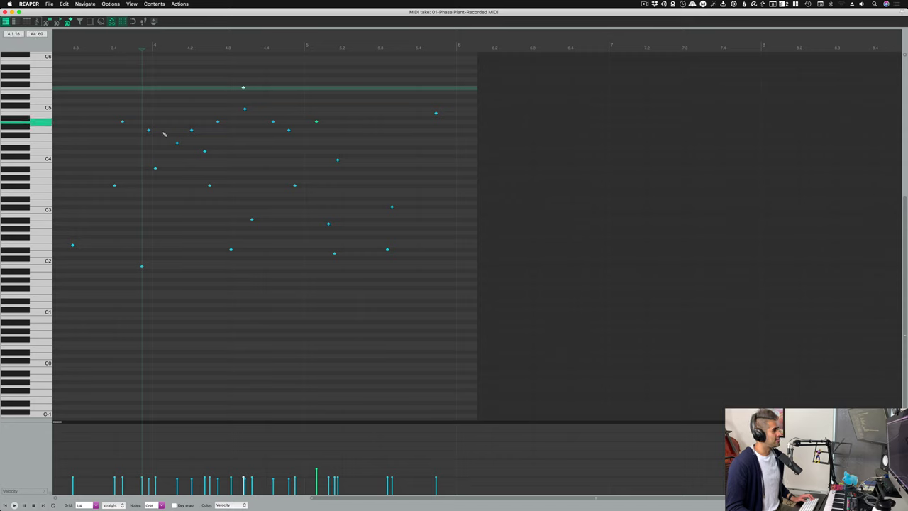
{"action": "left_click", "coordinate": [49, 22]}
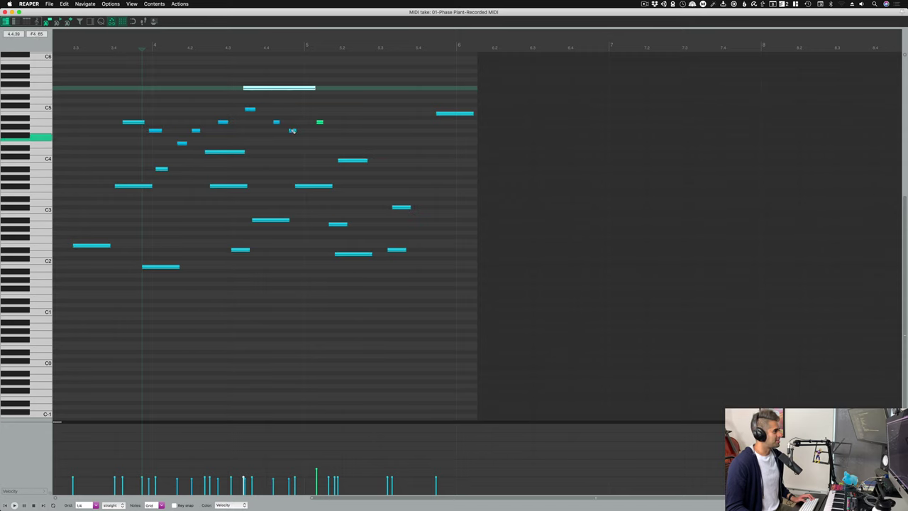
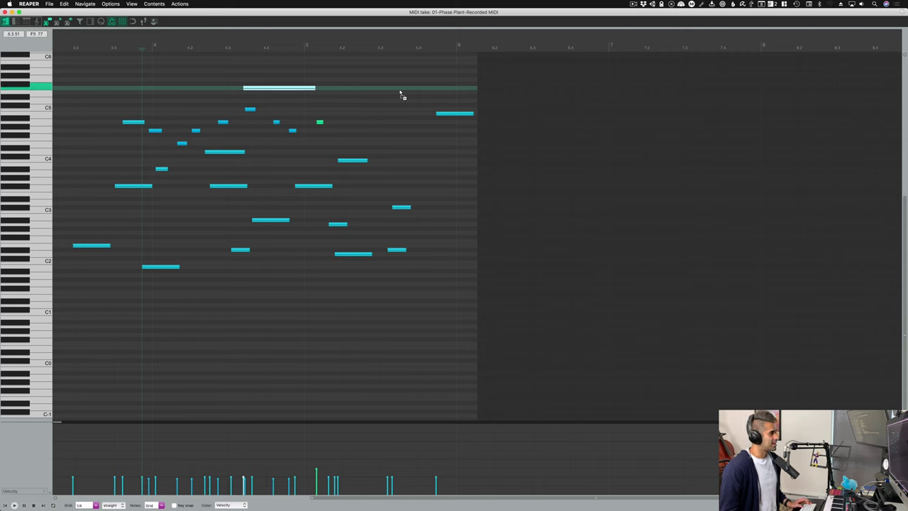
Step: Select all notes, open the Quantize Events dialog, and move it clear of the notes
{"action": "key", "text": "super+a"}
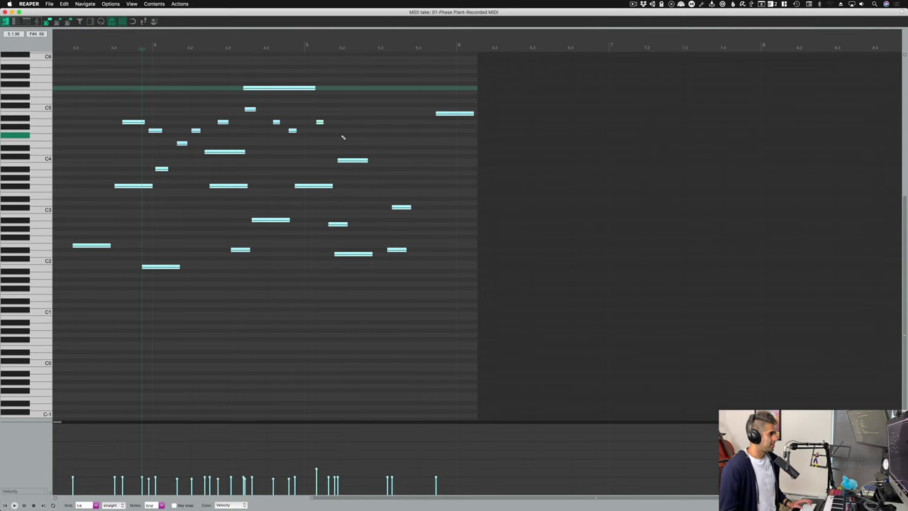
{"action": "key", "text": "q"}
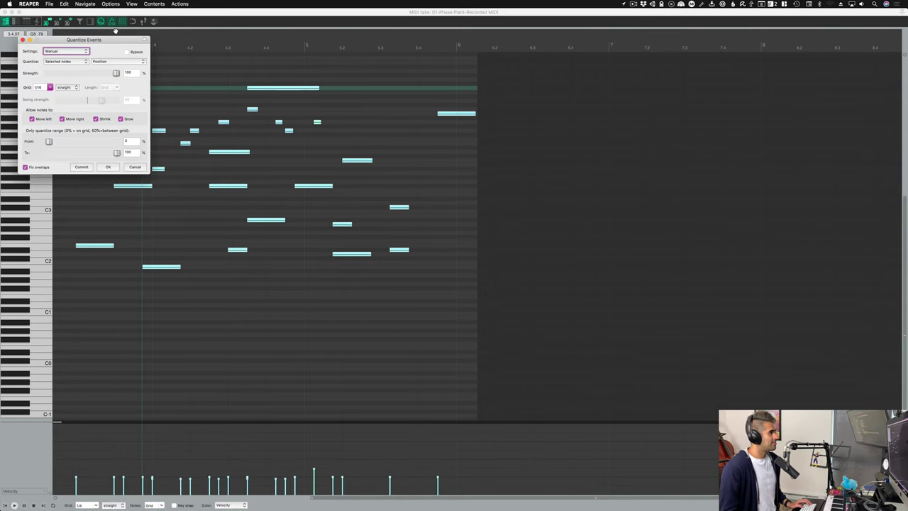
{"action": "left_click_drag", "start_coordinate": [113, 43], "coordinate": [570, 108]}
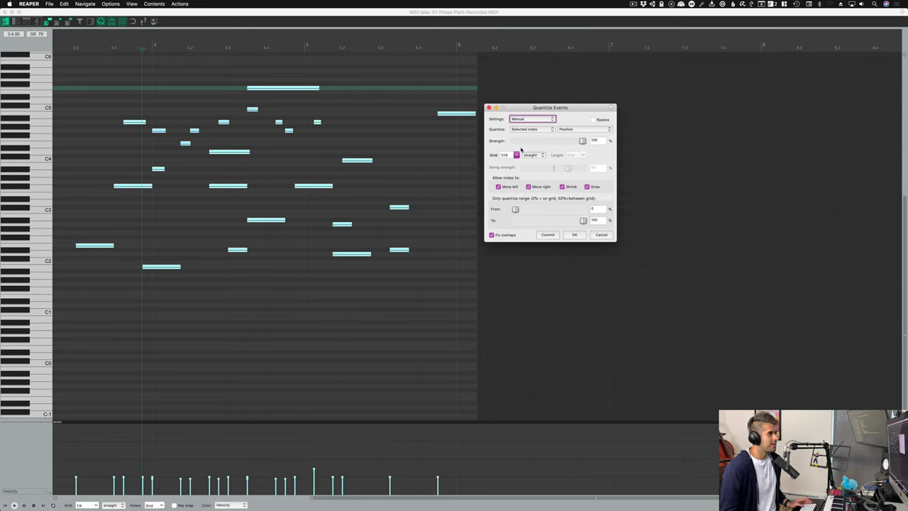
Step: Try a 1/64 quantize grid for the selected notes and settle on 1/8 straight, keeping the strength at 100%
{"action": "left_click", "coordinate": [516, 155]}
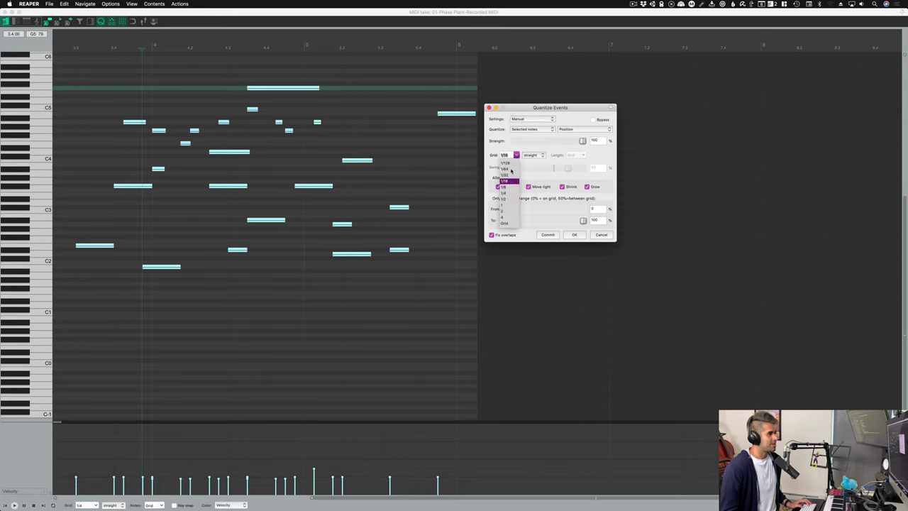
{"action": "left_click", "coordinate": [510, 169]}
{"action": "left_click", "coordinate": [510, 154]}
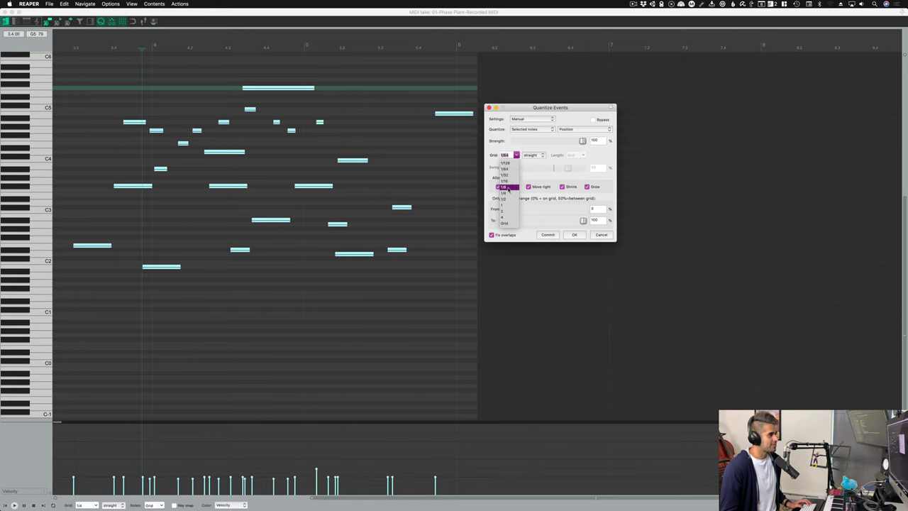
{"action": "left_click", "coordinate": [508, 187]}
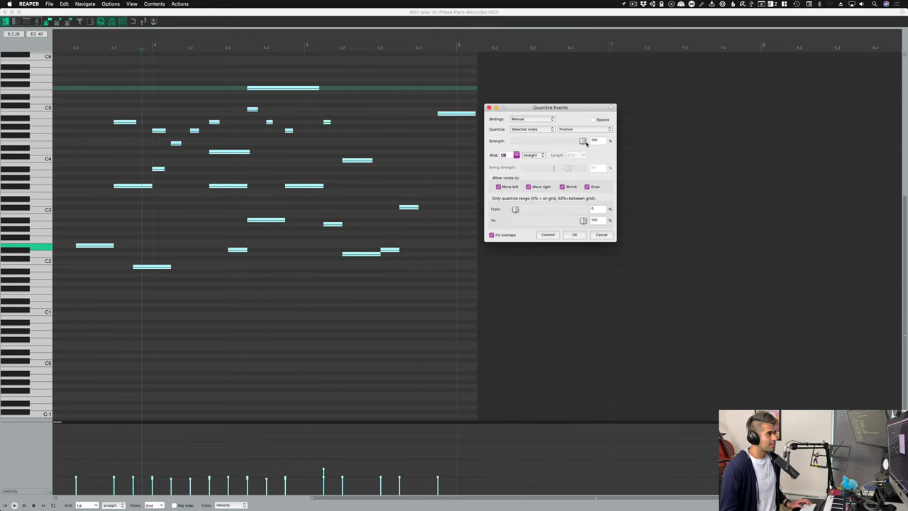
{"action": "mouse_move", "coordinate": [583, 141]}
{"action": "left_mouse_down"}
{"action": "mouse_move", "coordinate": [511, 141]}
{"action": "mouse_move", "coordinate": [583, 142]}
{"action": "left_mouse_up"}
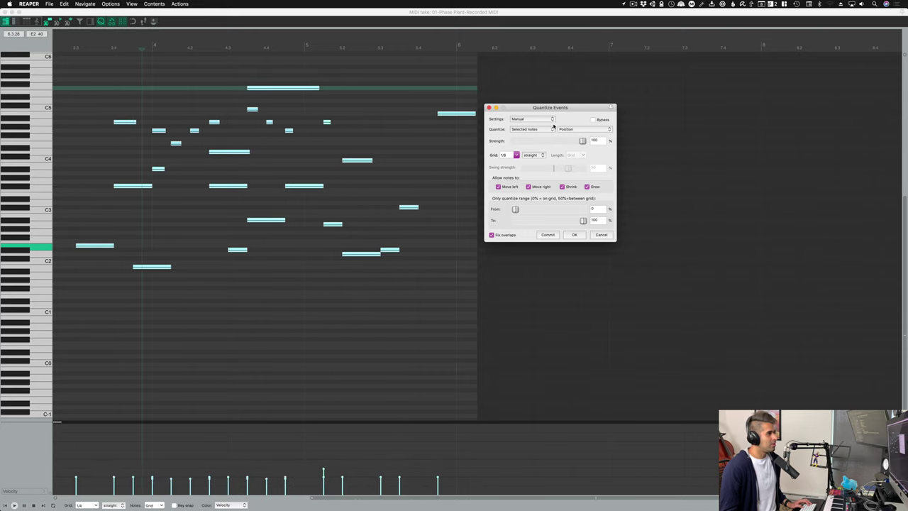
Step: Try quantizing with the Use grid setting and switch the quantize settings back to Manual
{"action": "left_click", "coordinate": [528, 119]}
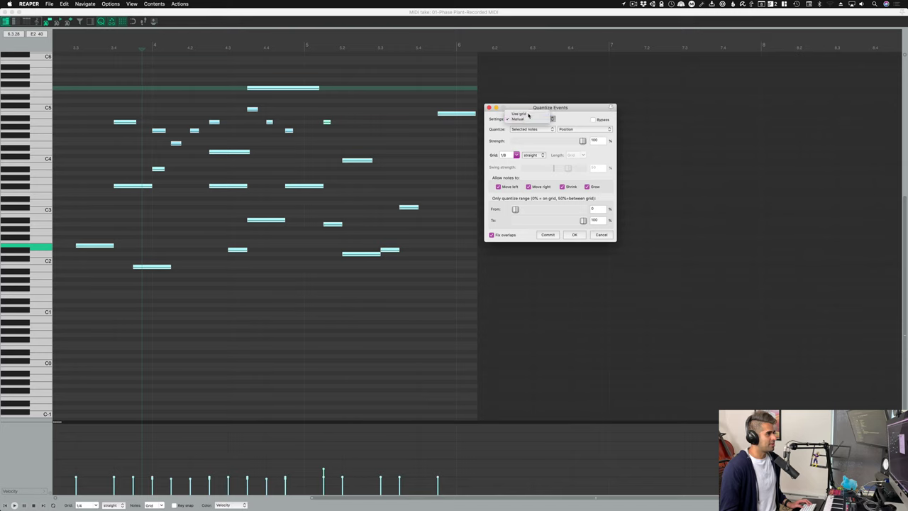
{"action": "left_click", "coordinate": [519, 113]}
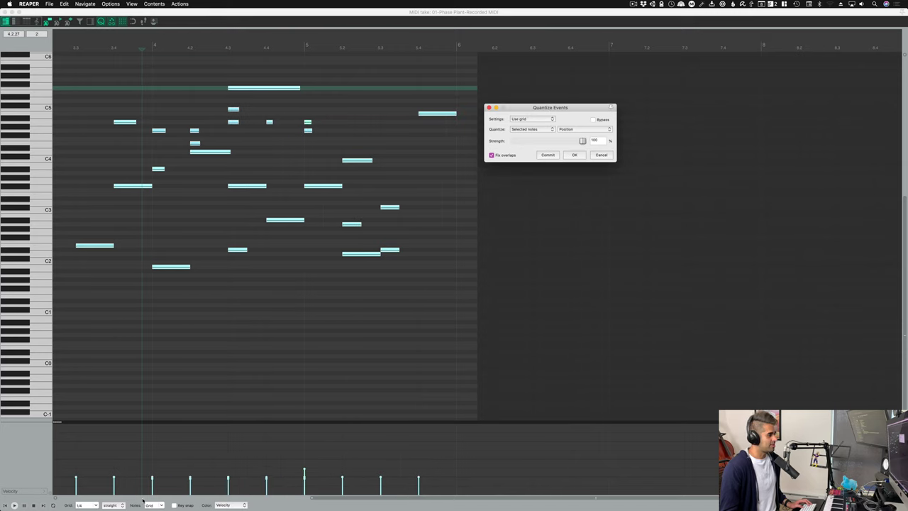
{"action": "left_click", "coordinate": [533, 119]}
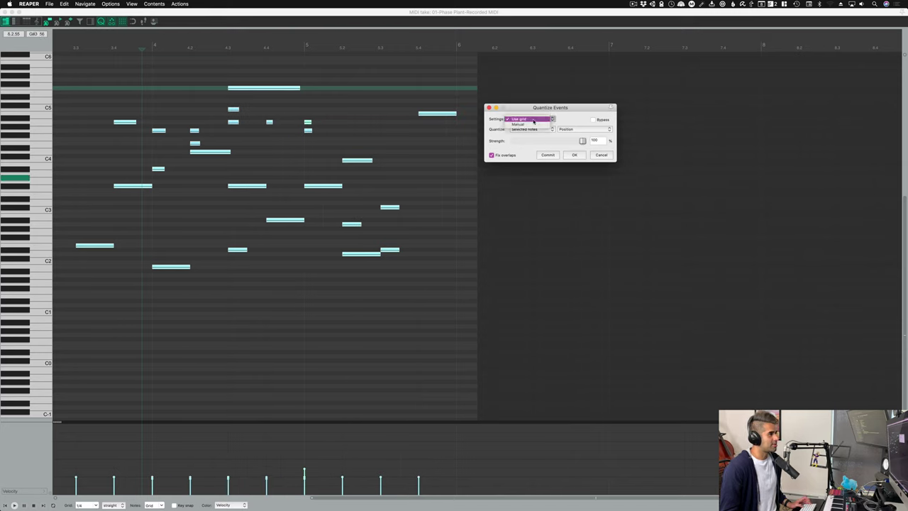
{"action": "left_click", "coordinate": [534, 124]}
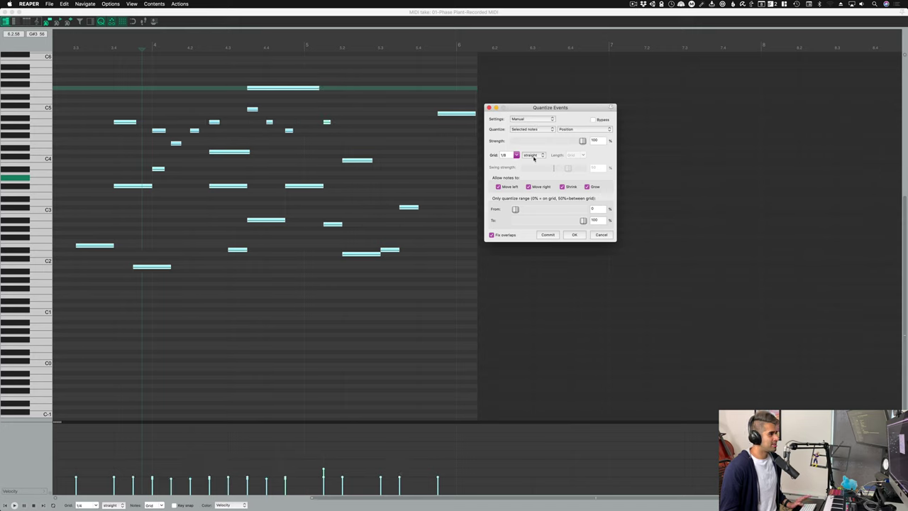